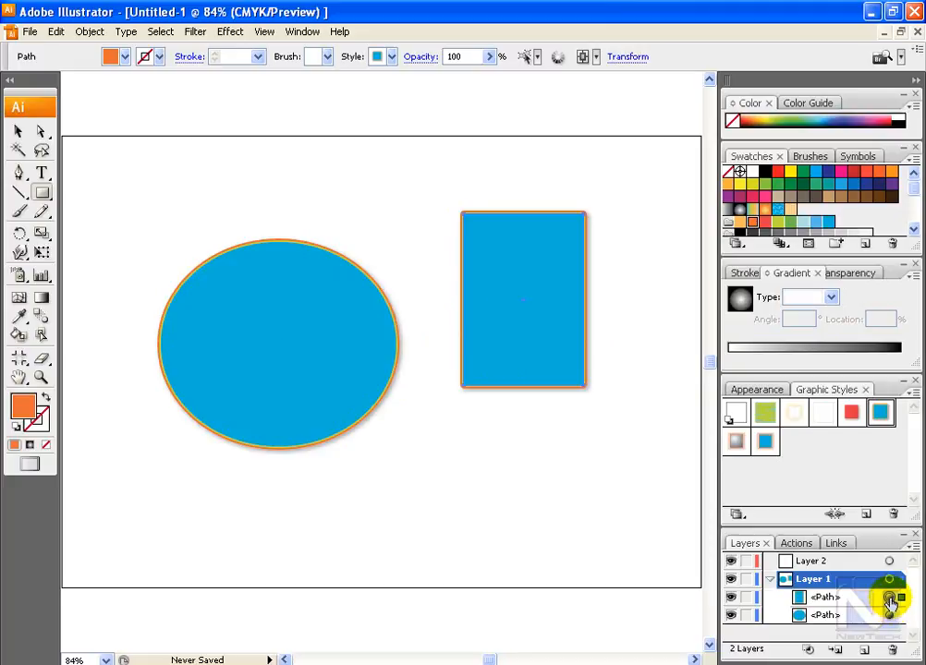
Step: Target the rectangle path and examine the fills and effects that make up its appearance
click(889, 598)
key(v)
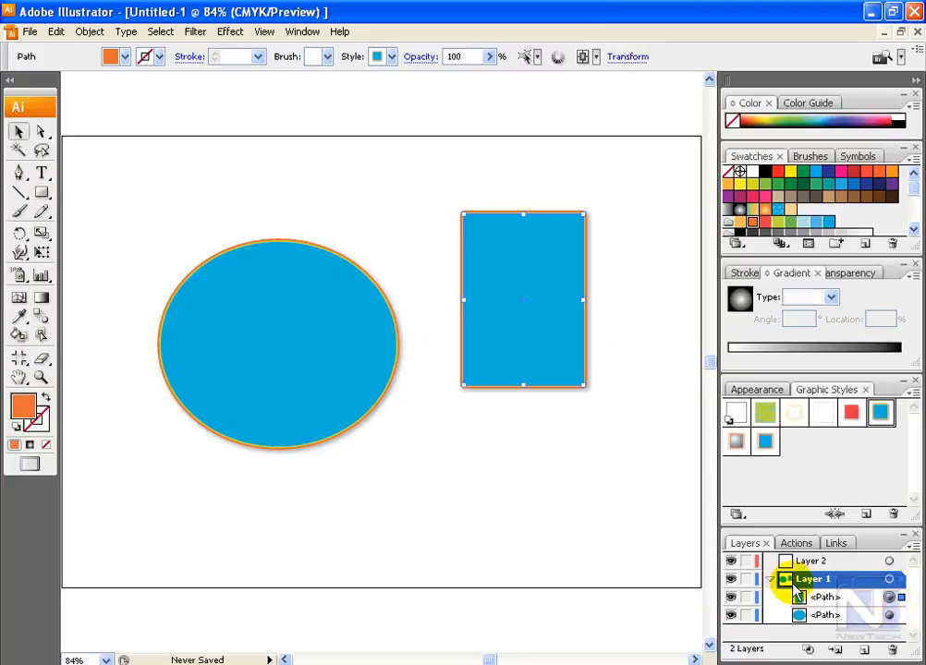
click(757, 389)
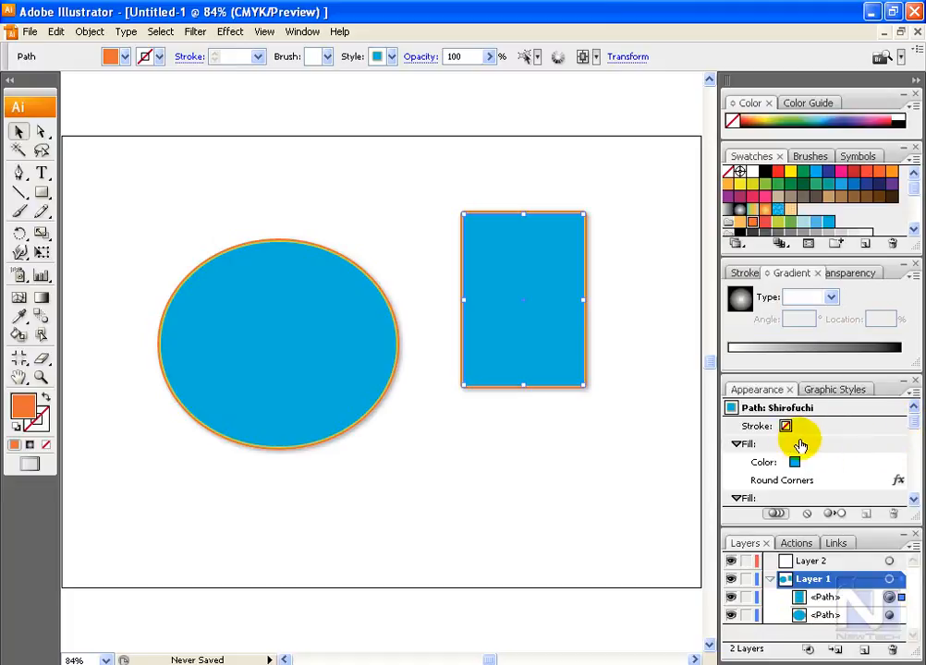
drag(914, 423, 918, 478)
mouse_move(786, 480)
mouse_down()
mouse_move(856, 491)
mouse_move(893, 511)
mouse_up()
click(537, 284)
drag(847, 464, 883, 490)
drag(882, 497, 889, 509)
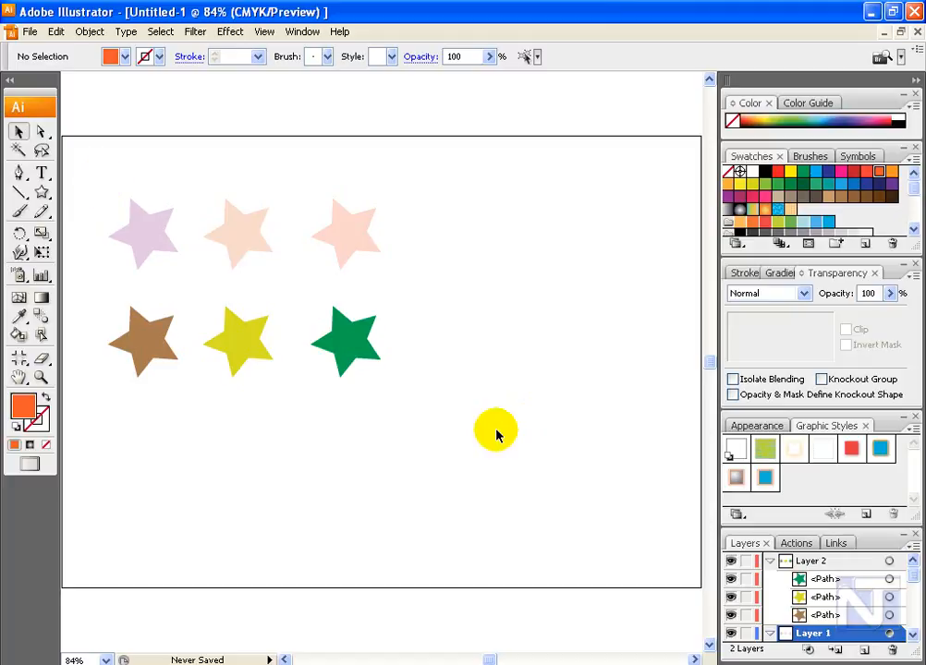
Step: Target Layer 1, Layer 2 and the orange star at the end of the upper row to compare their opacity
click(889, 634)
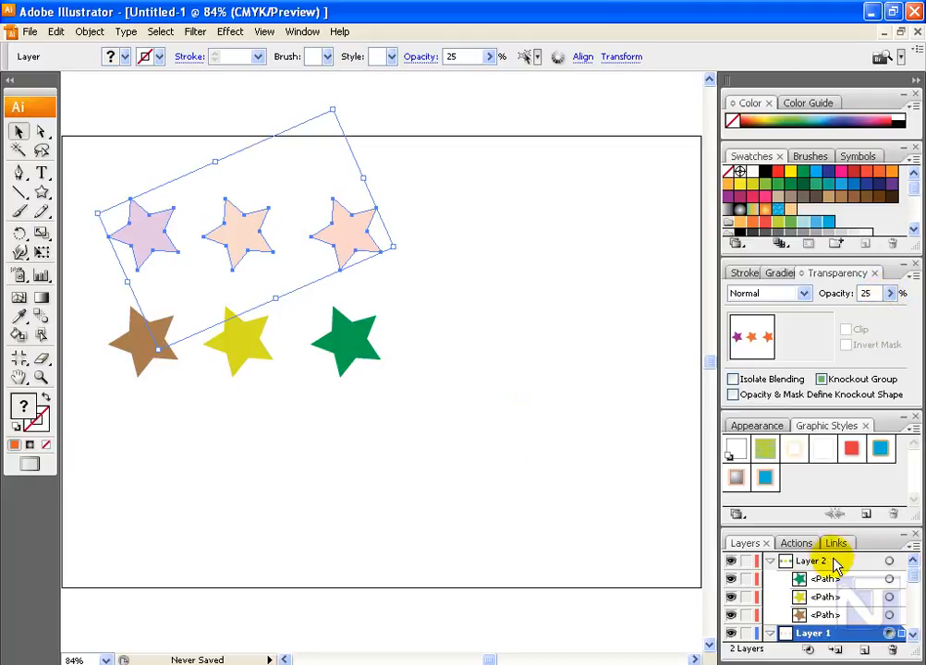
click(887, 561)
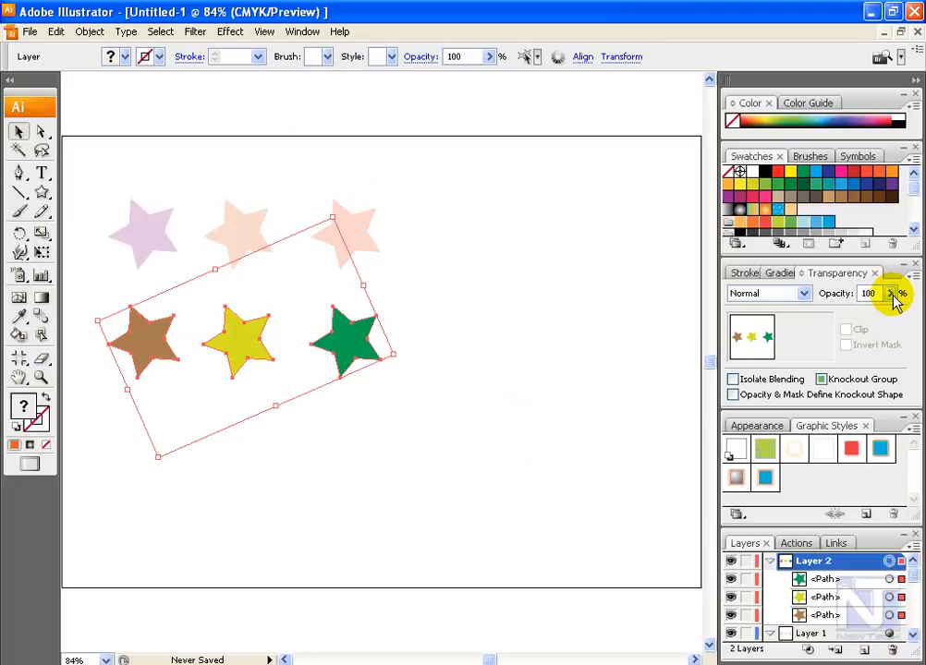
click(768, 634)
click(913, 631)
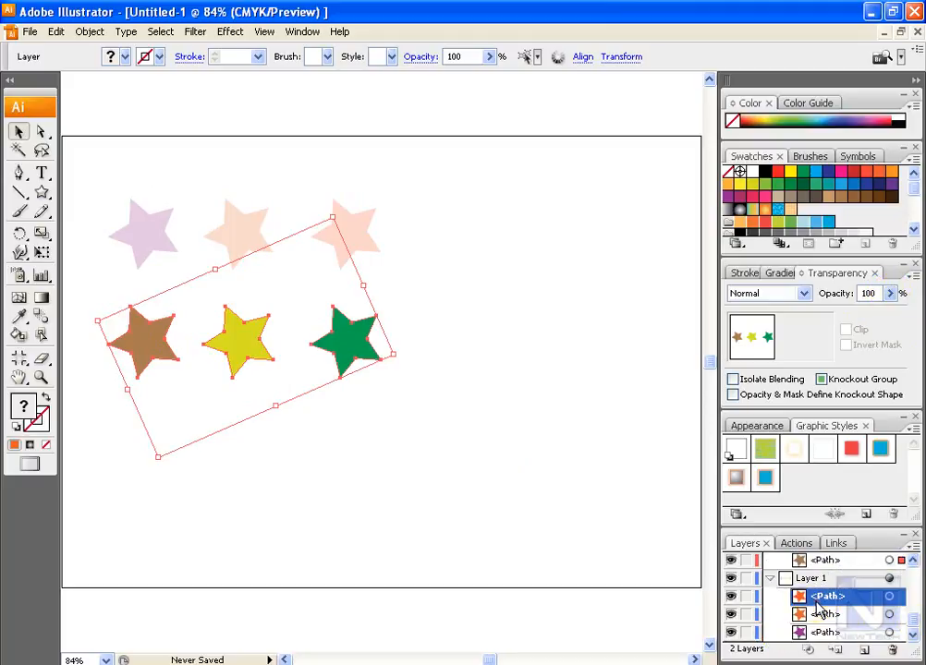
click(889, 595)
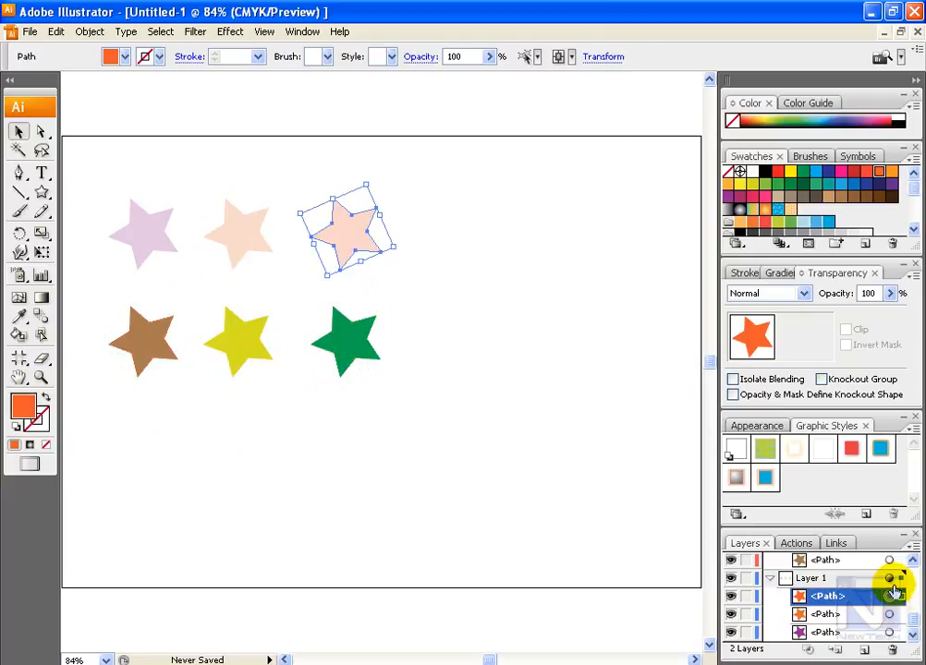
click(889, 578)
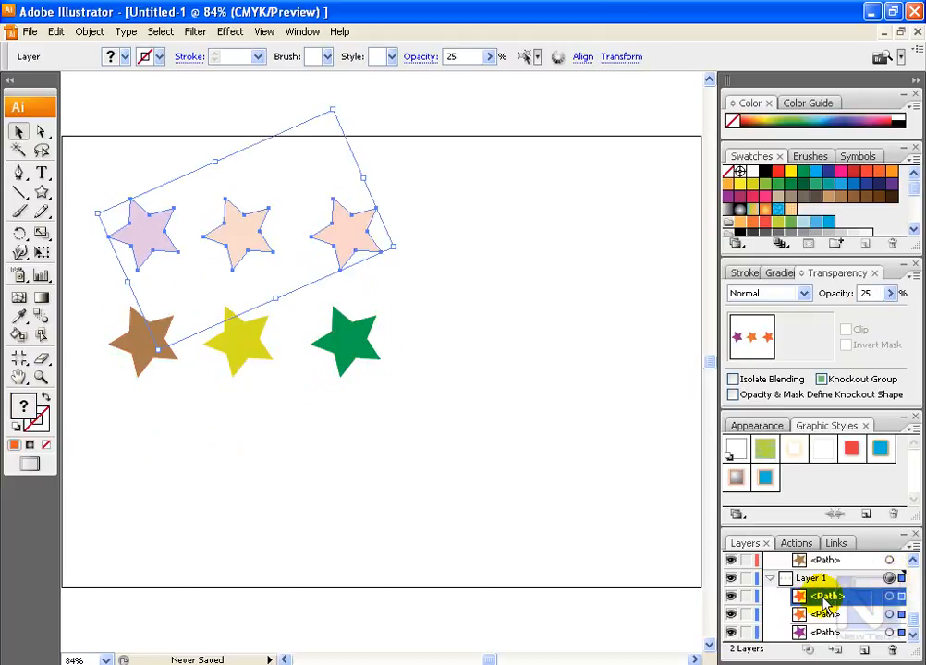
Step: Move the topmost orange star path out of Layer 1 into Layer 2
scroll(824, 599, up, 3)
drag(913, 579, 915, 603)
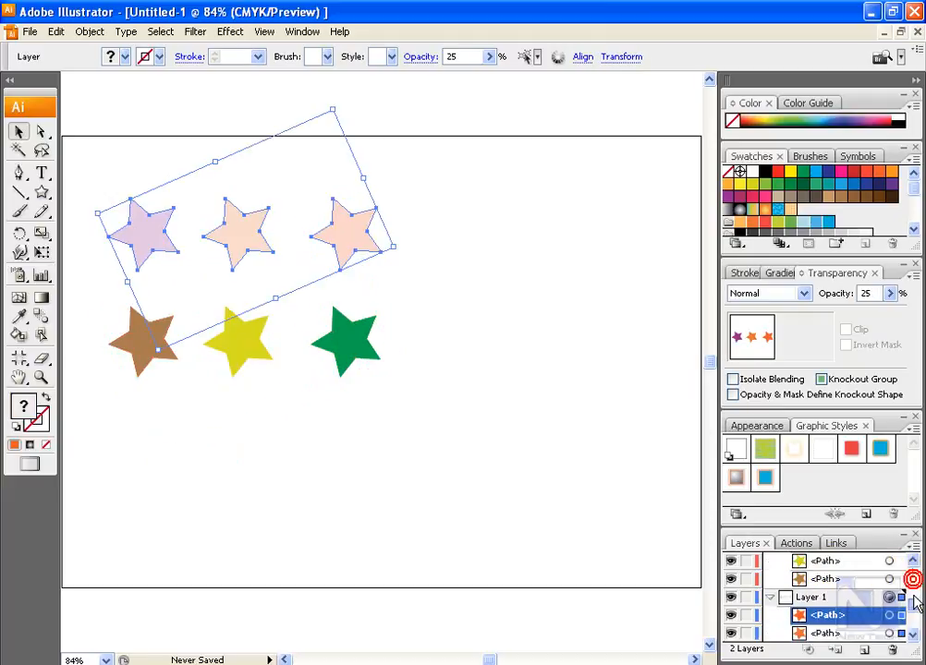
drag(820, 615, 821, 592)
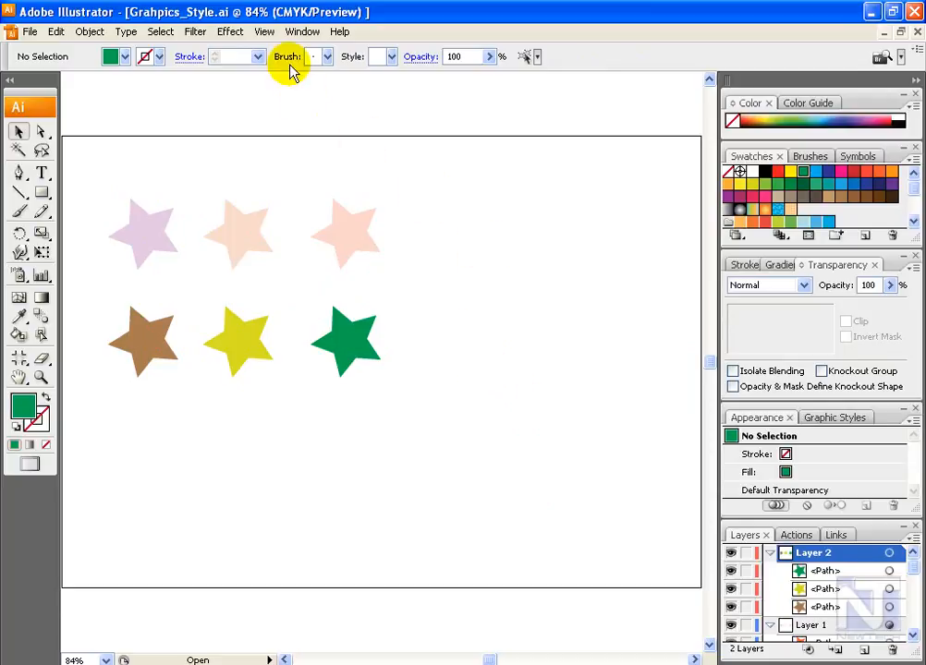
Step: Load the Scribble Effects graphic style library, apply Scribble 2 to the green star and check the document's graphic styles
click(302, 31)
mouse_move(365, 607)
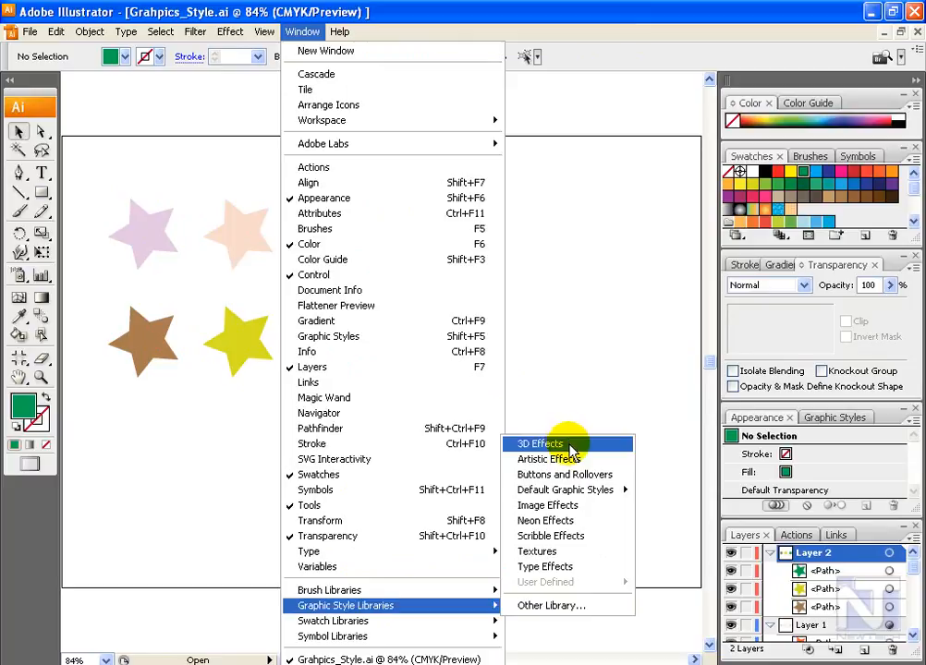
click(584, 535)
click(361, 350)
click(551, 380)
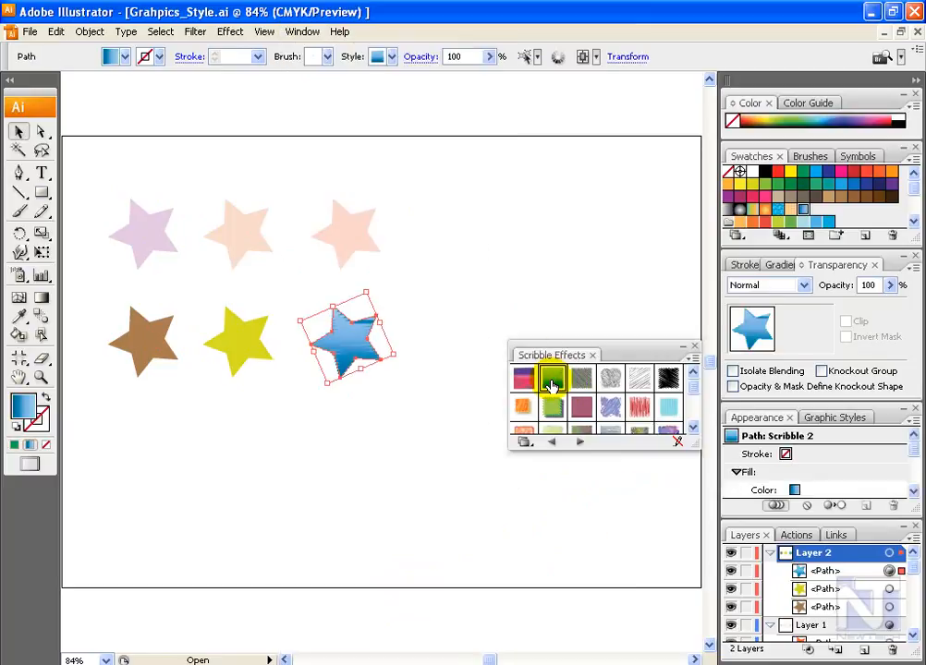
click(828, 421)
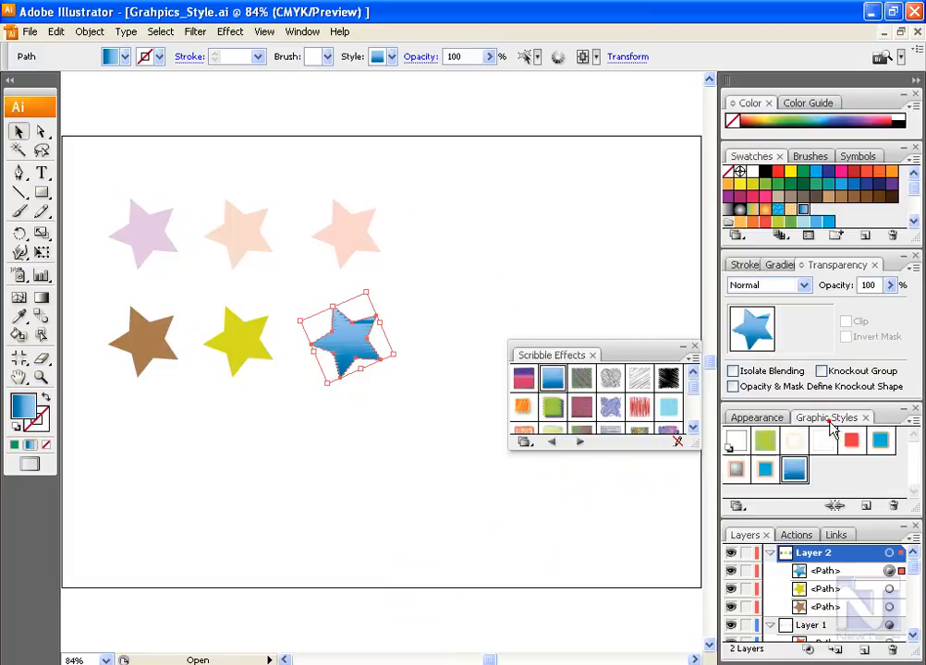
Step: Apply different scribble styles from the library to the pale orange star above the blue one and to the yellow star
click(344, 231)
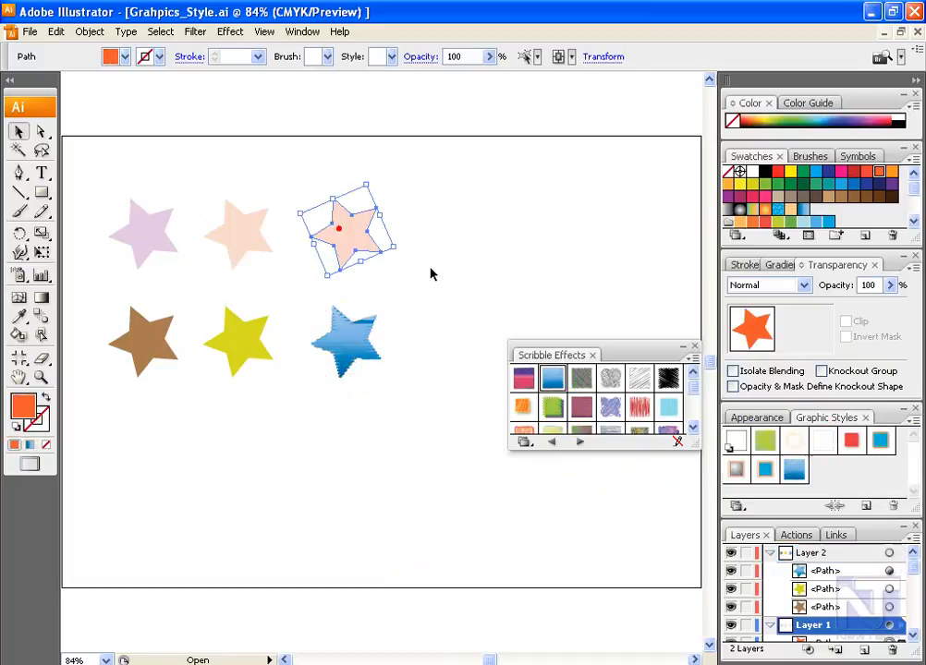
click(584, 412)
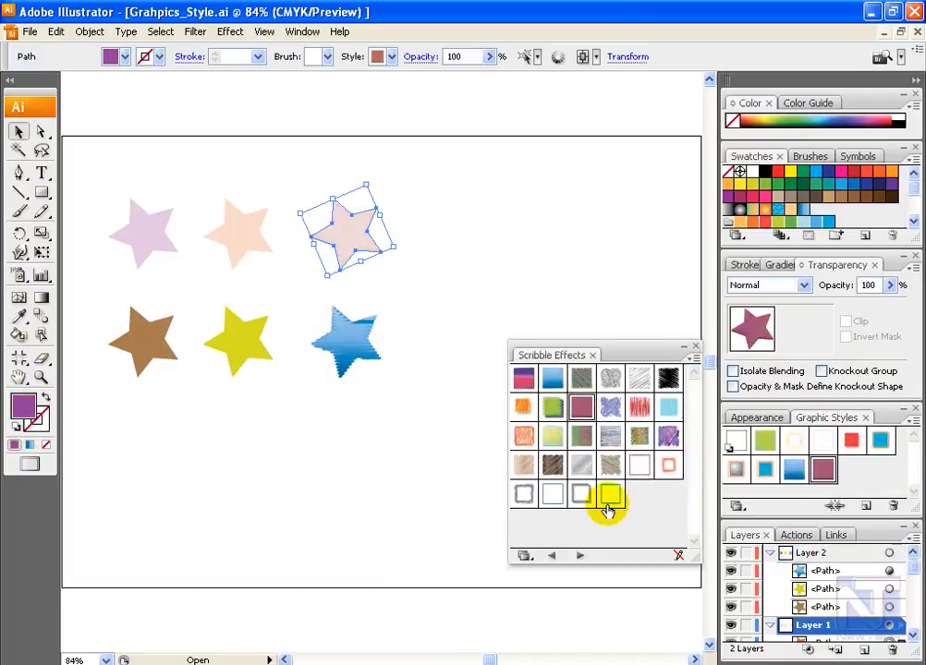
click(610, 496)
click(610, 436)
click(239, 342)
click(41, 173)
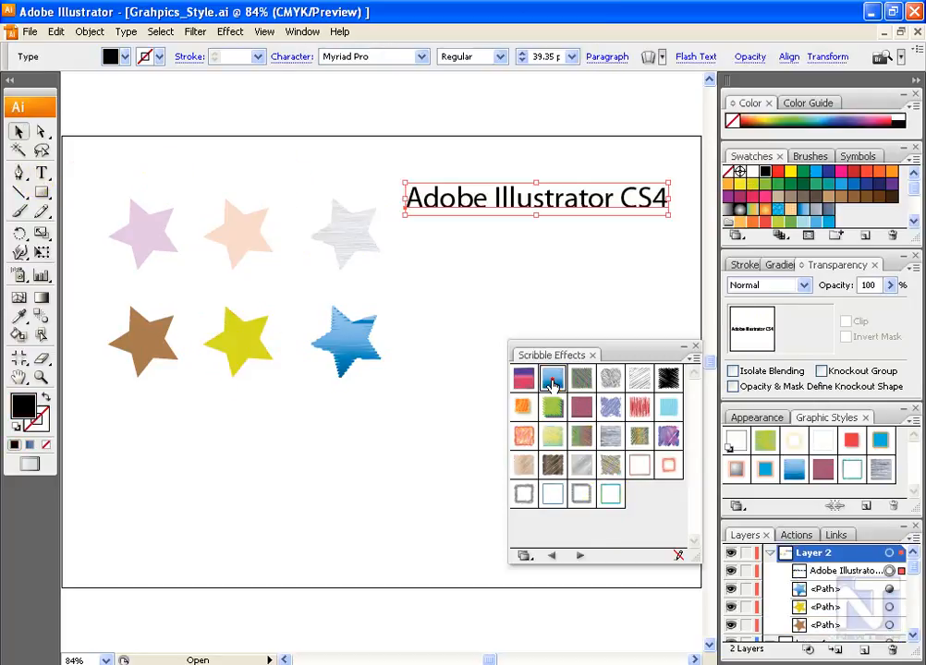
click(552, 379)
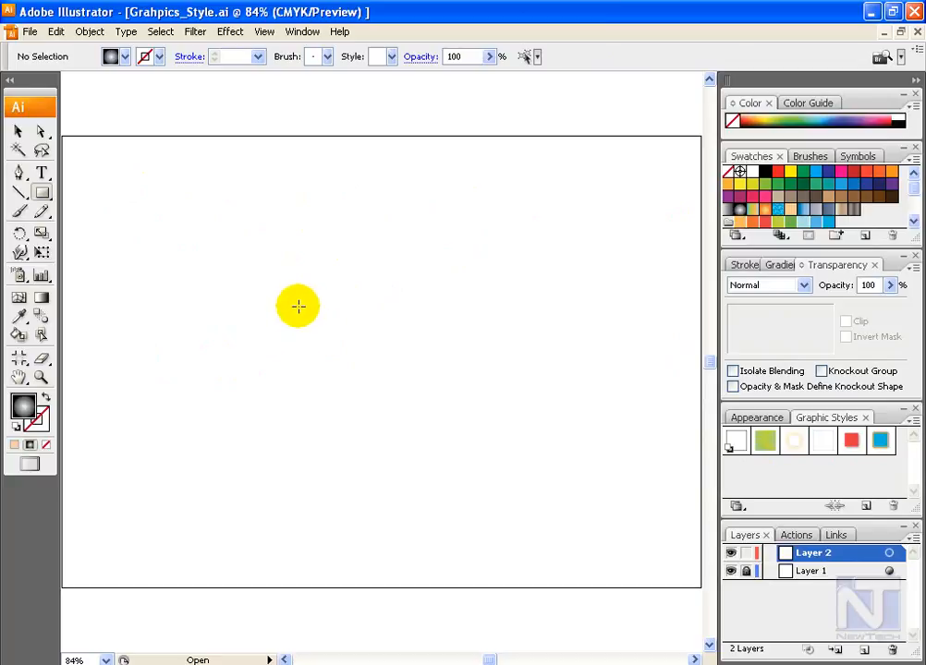
Step: Draw a gradient-filled rectangle on Layer 2 and move it near the middle of the artboard
click(747, 418)
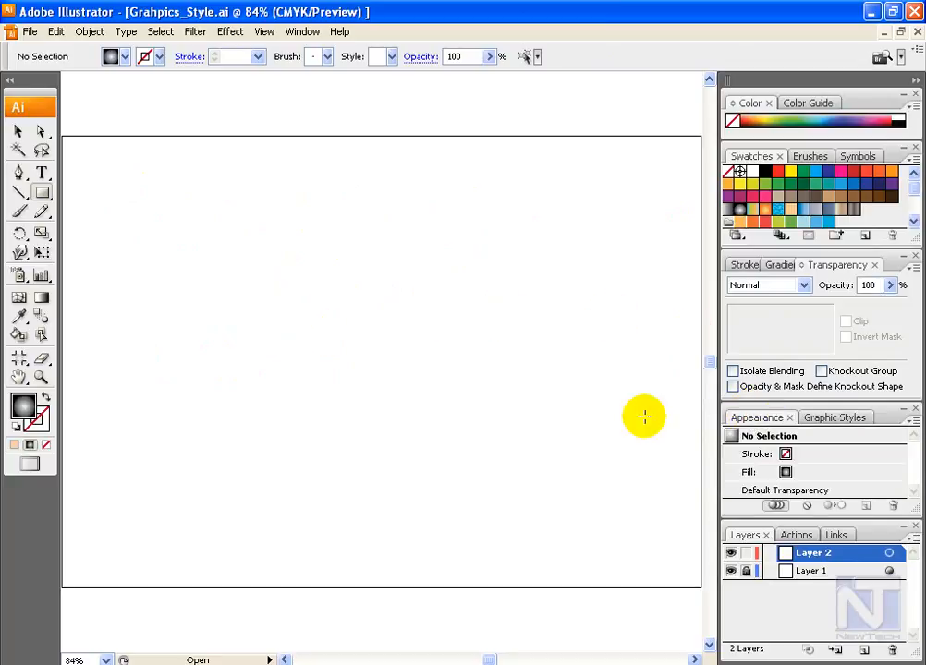
click(40, 198)
drag(324, 279, 505, 422)
click(17, 131)
drag(468, 374, 420, 352)
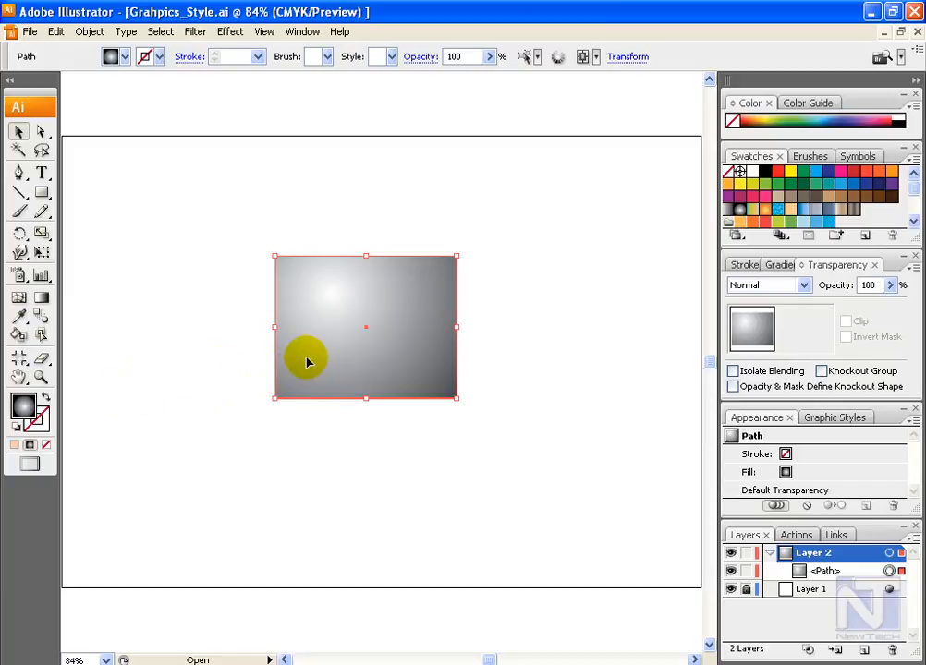
Step: Give the rectangle a green stroke with a weight of 4 pt
click(37, 417)
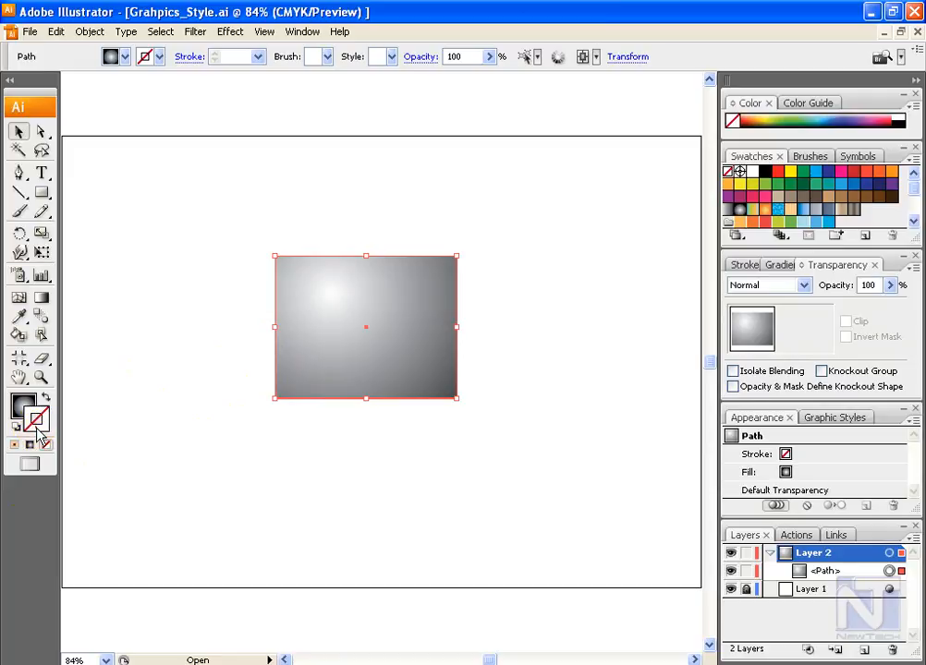
click(819, 454)
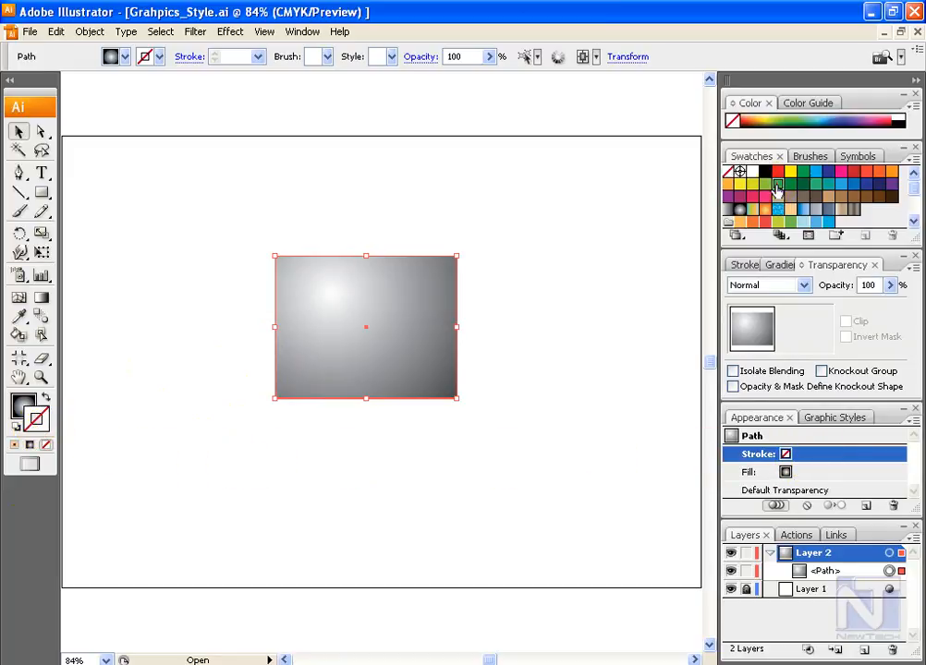
click(777, 185)
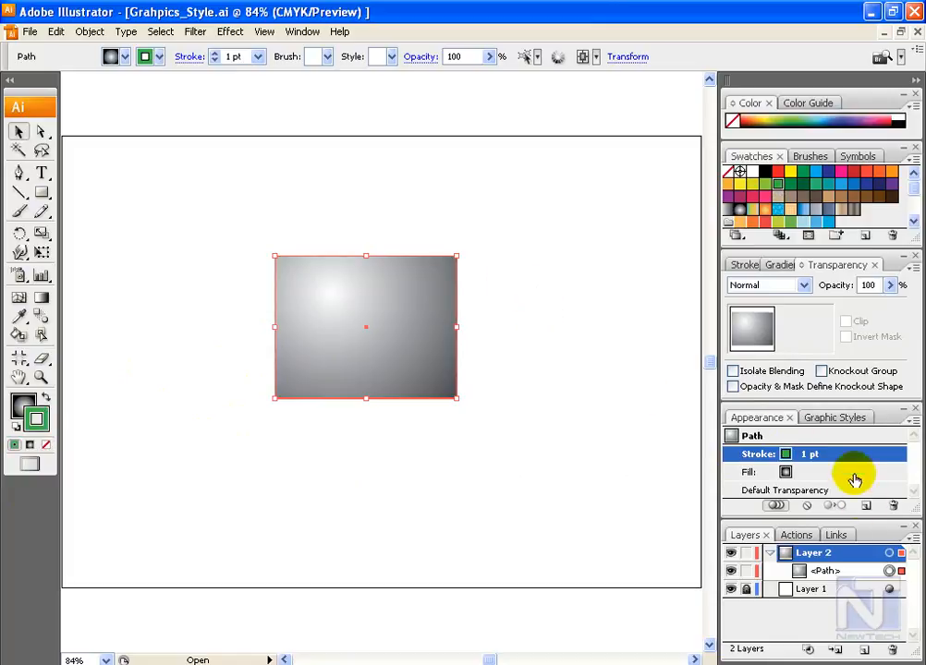
click(749, 265)
click(843, 285)
click(818, 384)
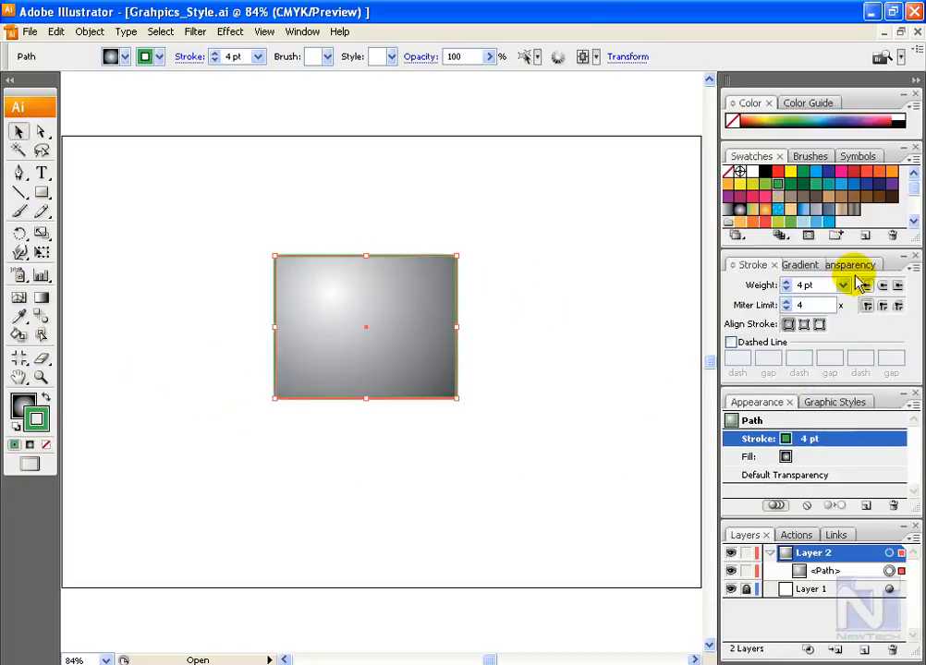
Step: Set the opacity of the rectangle's gradient fill to 50%, leaving the stroke out of the change
click(830, 458)
click(853, 265)
click(888, 286)
click(832, 287)
text(50)
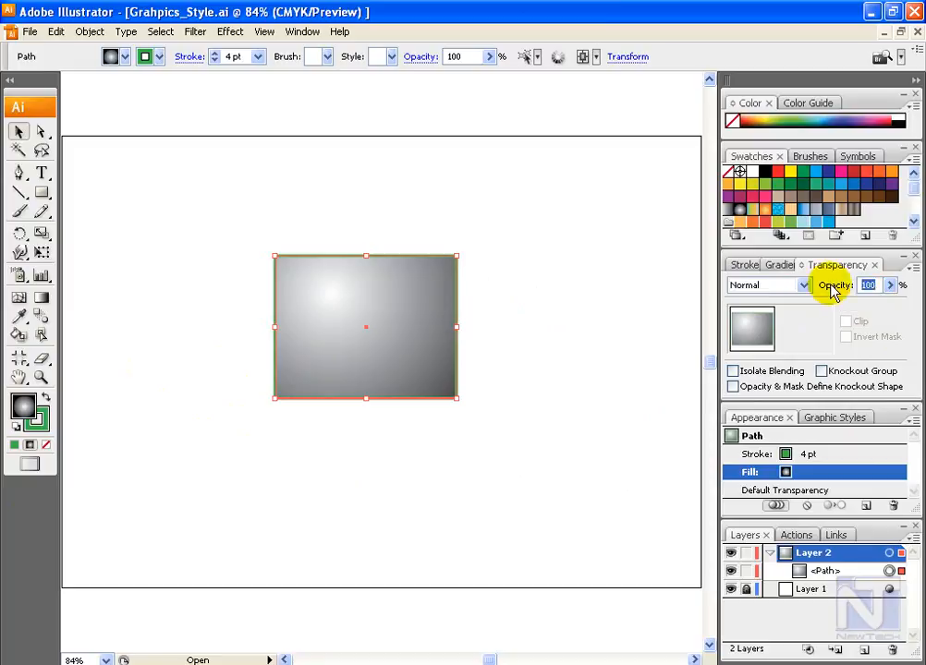
key(Return)
Step: Add a second stroke in red at 2 pt above the rectangle's green stroke
click(745, 265)
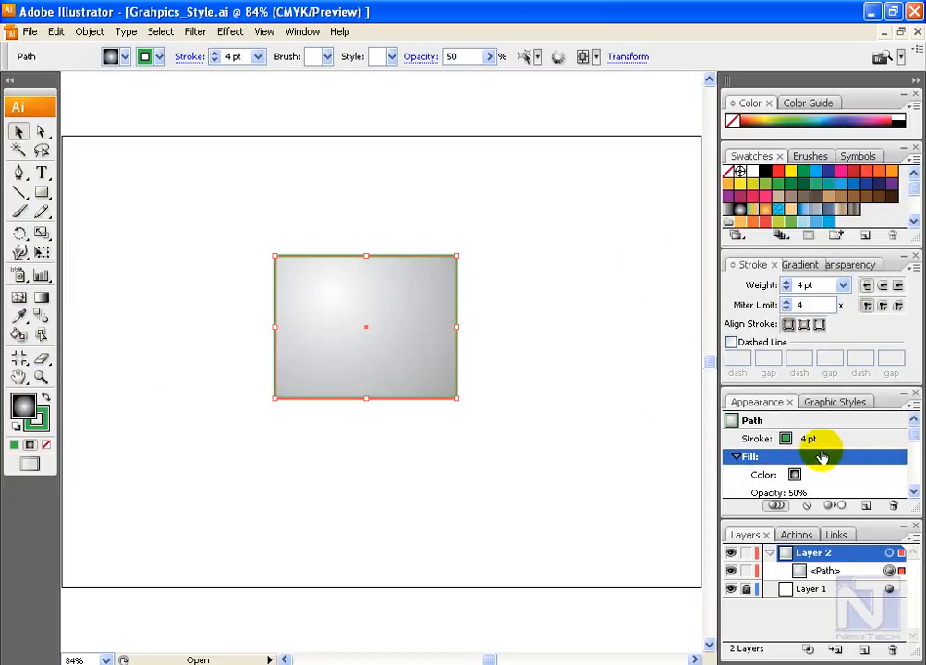
click(823, 440)
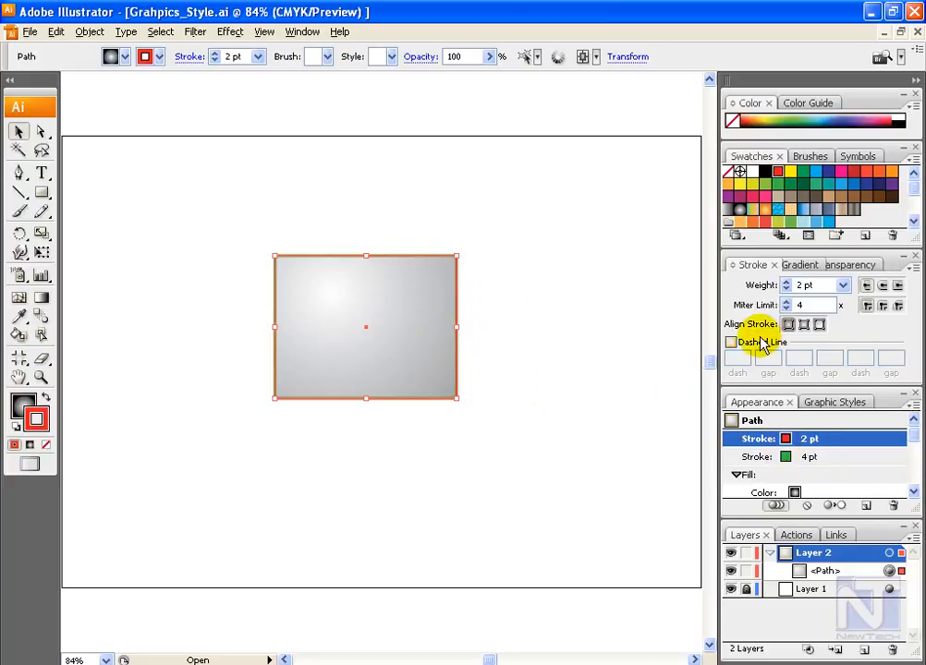
Step: Try outside and inside alignment on the red stroke, comparing them at the rectangle's corner, and return it to centre alignment
click(819, 324)
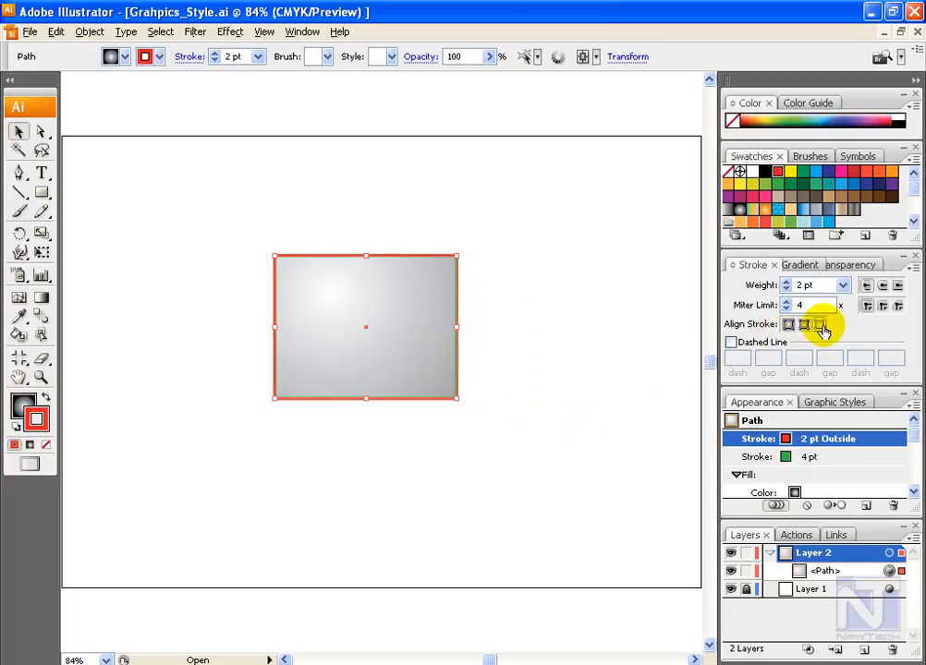
click(804, 324)
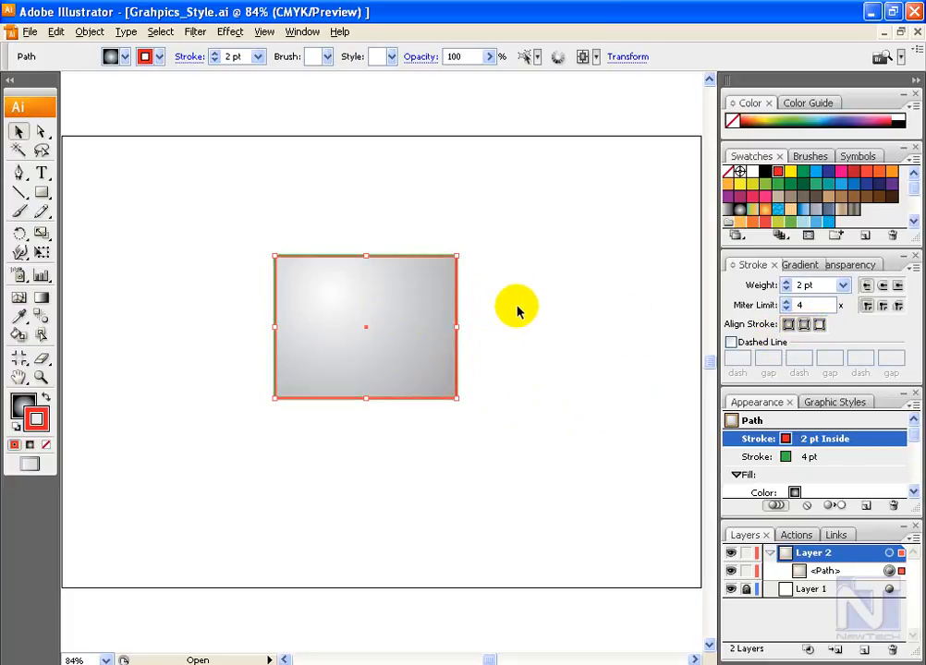
key(ctrl+space)
drag(424, 221, 496, 315)
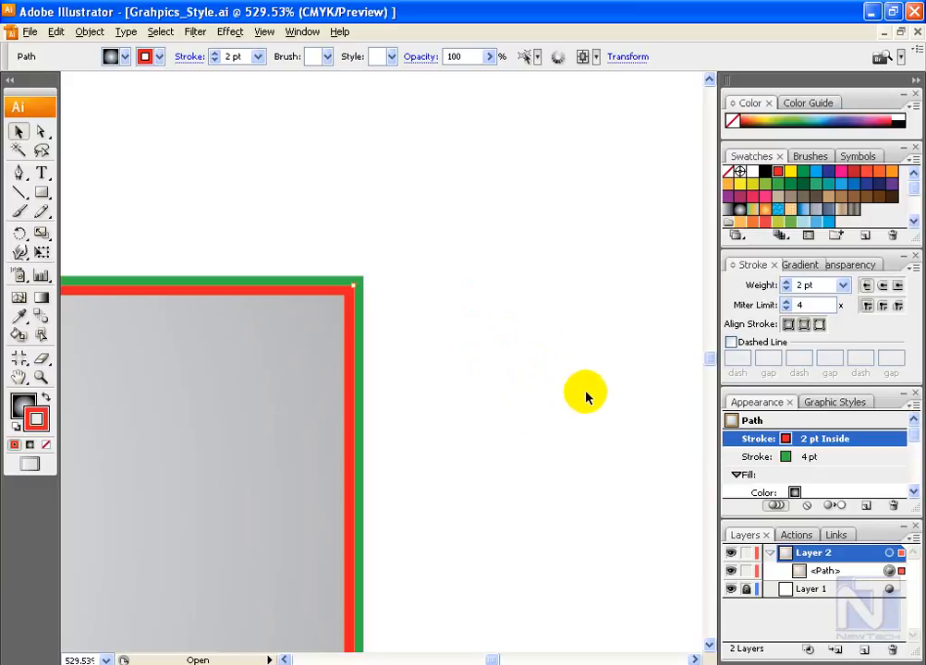
click(787, 324)
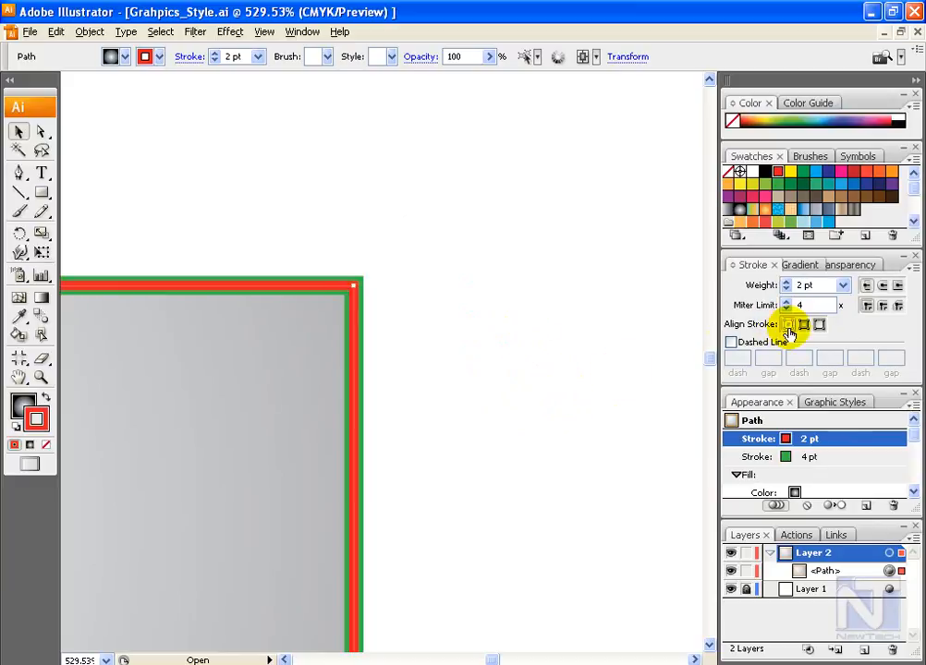
click(819, 325)
click(804, 324)
click(786, 325)
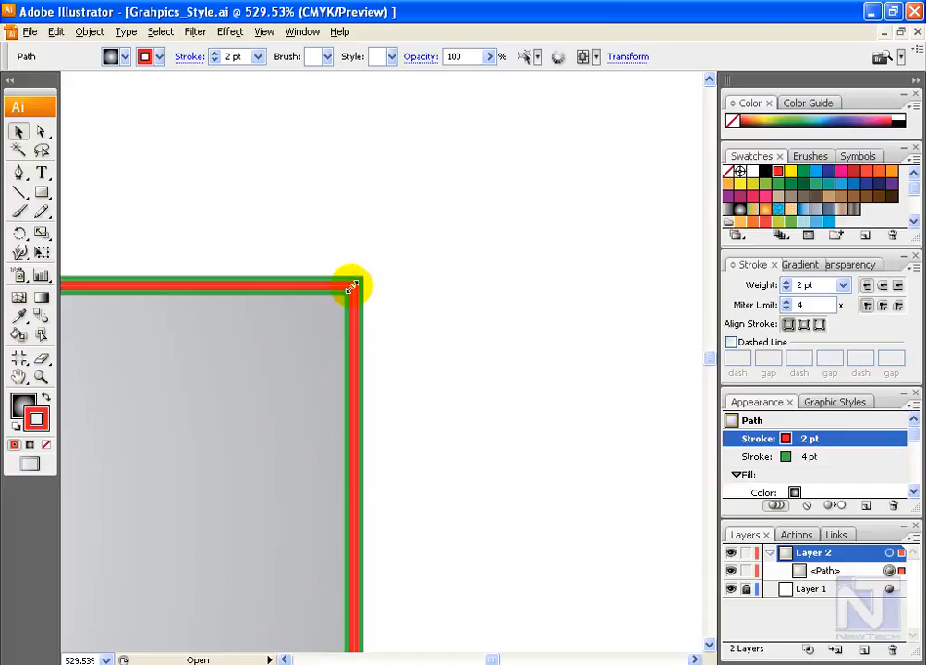
Step: Start a Drop Shadow effect on the red stroke with the preview enabled and its blending mode set to Normal
drag(351, 289, 428, 310)
click(235, 37)
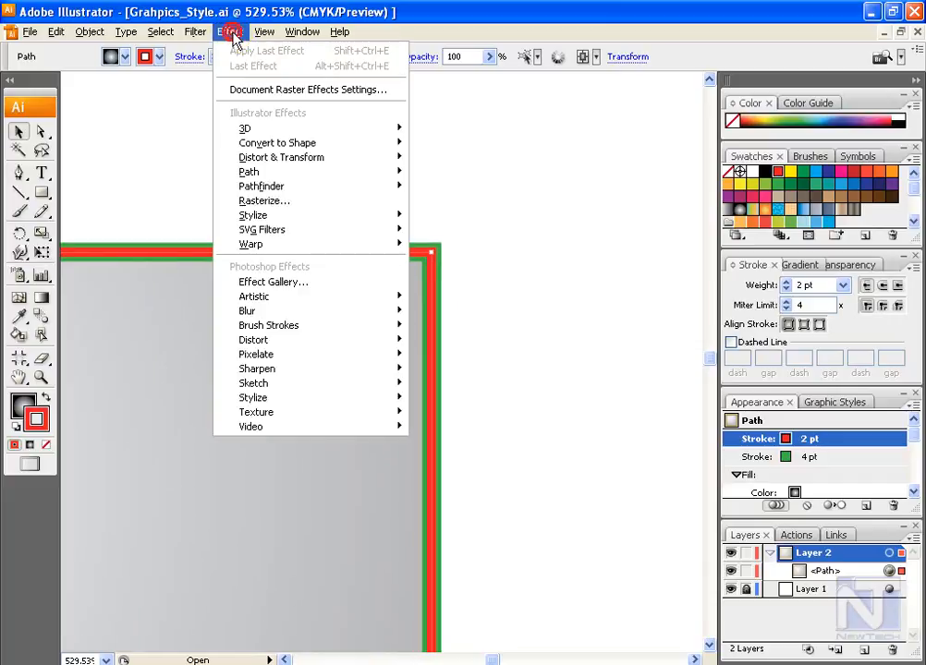
click(497, 238)
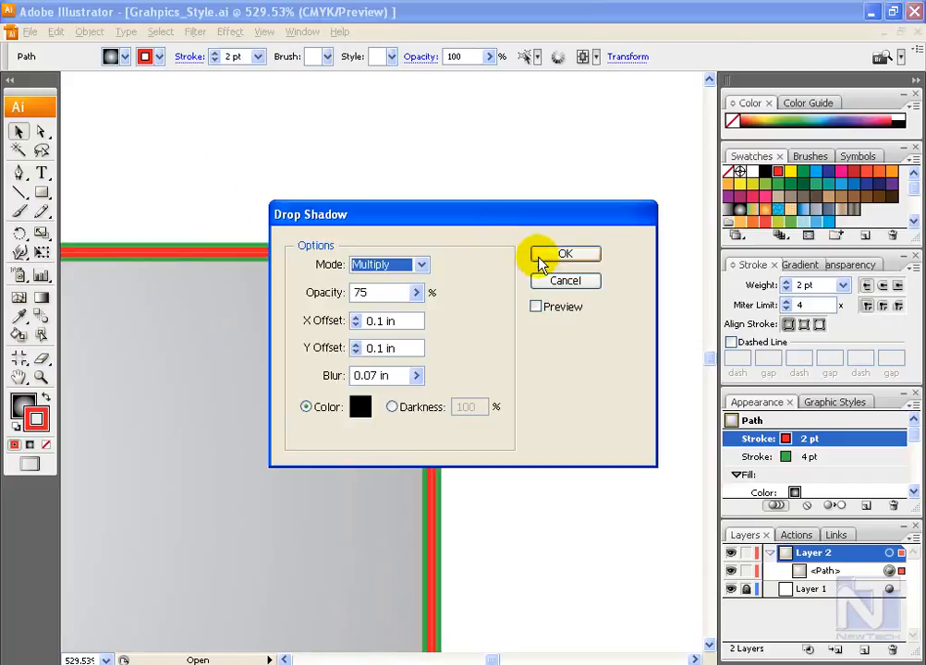
click(536, 306)
drag(476, 213, 672, 69)
click(611, 142)
click(639, 146)
click(605, 115)
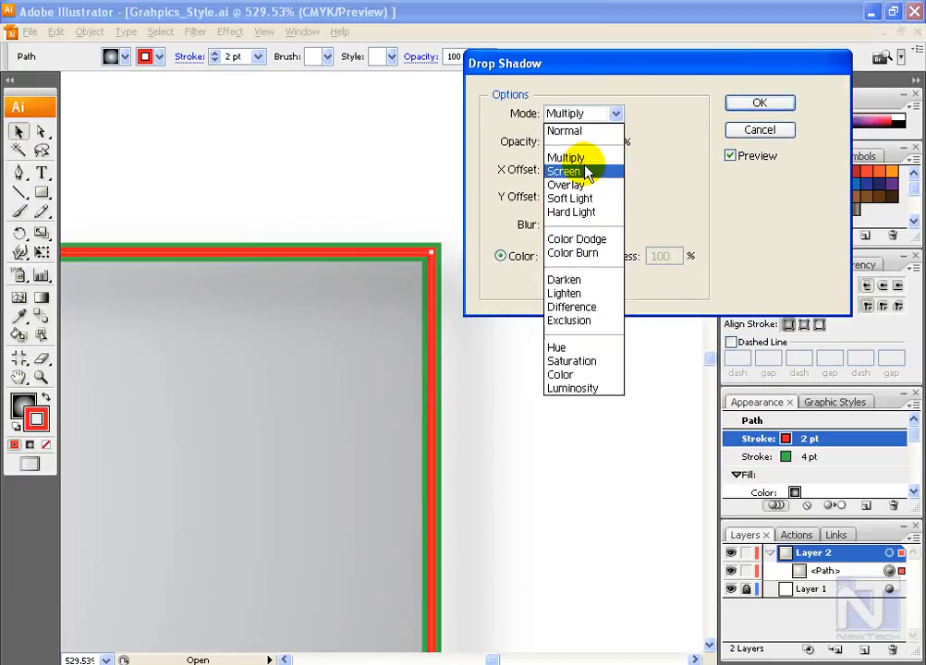
click(597, 130)
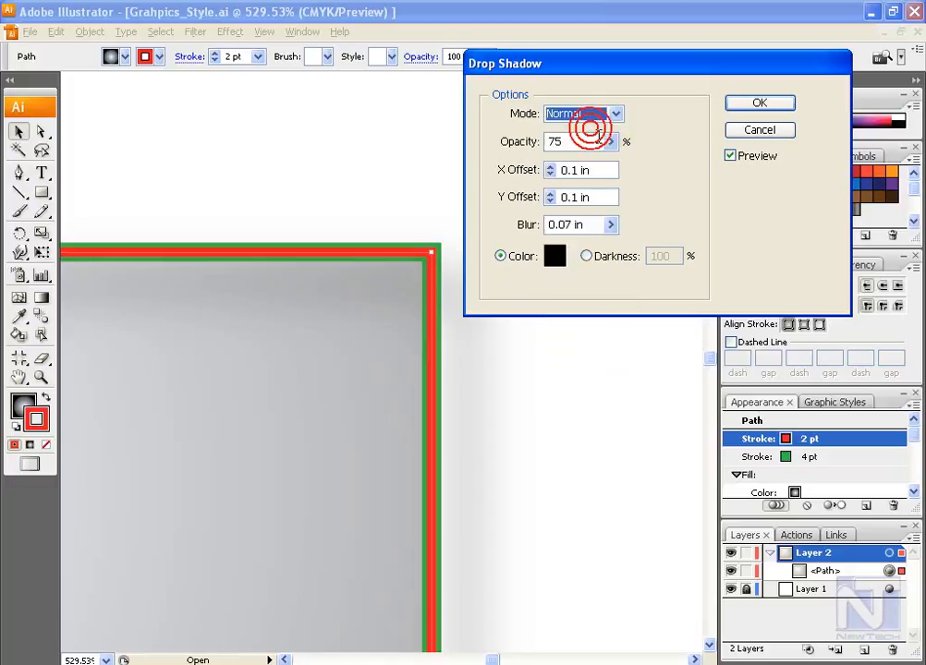
Step: Set the drop shadow's X offset to 0 in and its Y offset to 0.01 in
drag(588, 170, 506, 177)
text(0)
click(595, 198)
click(574, 197)
text(0)
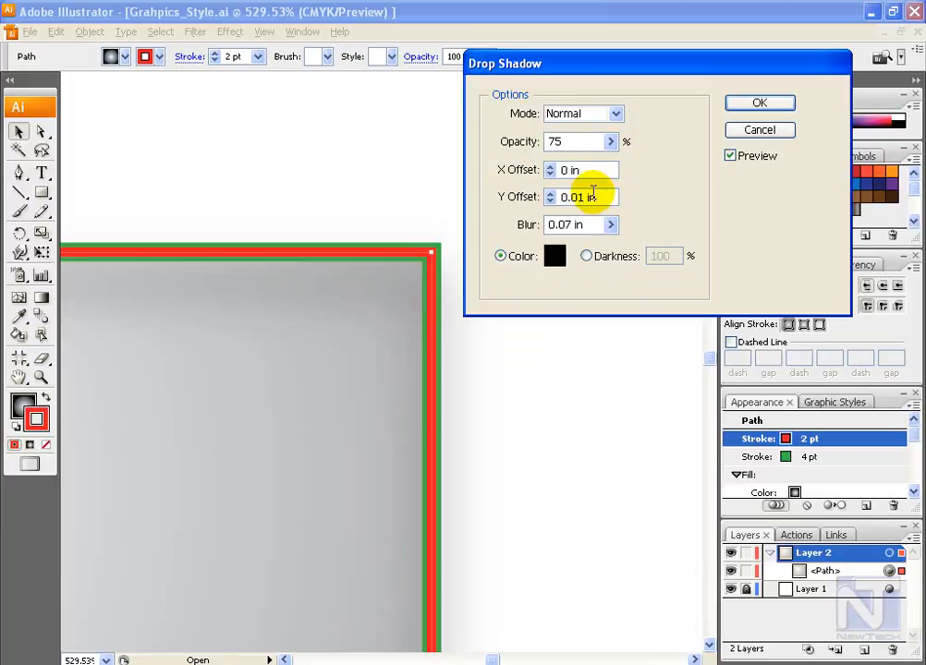
text(6)
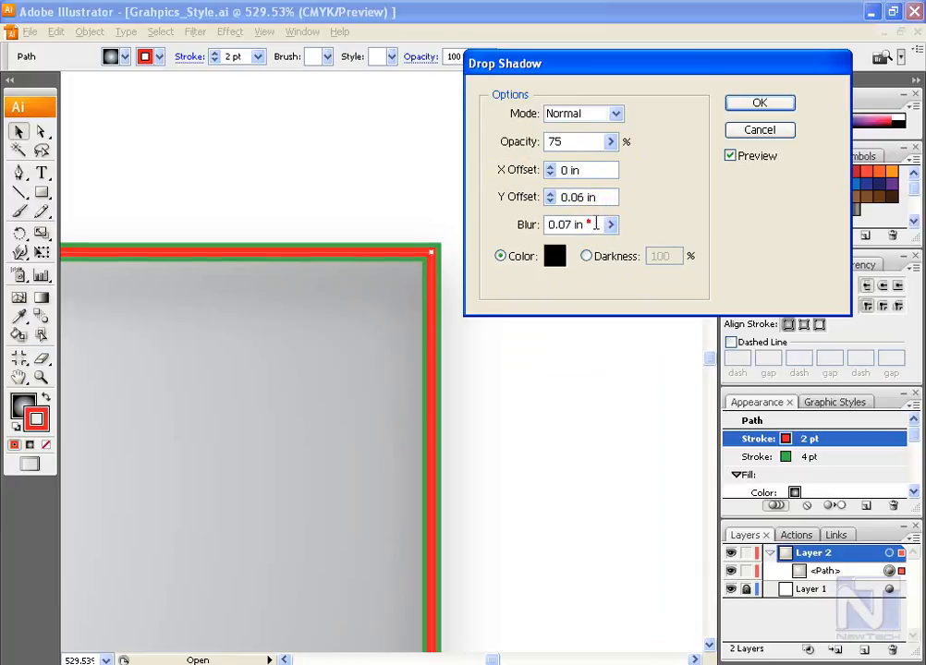
Step: Set the drop shadow's Y offset to 0.06 in and its blur to 0.01 in, and apply the effect
click(610, 225)
drag(528, 254, 516, 256)
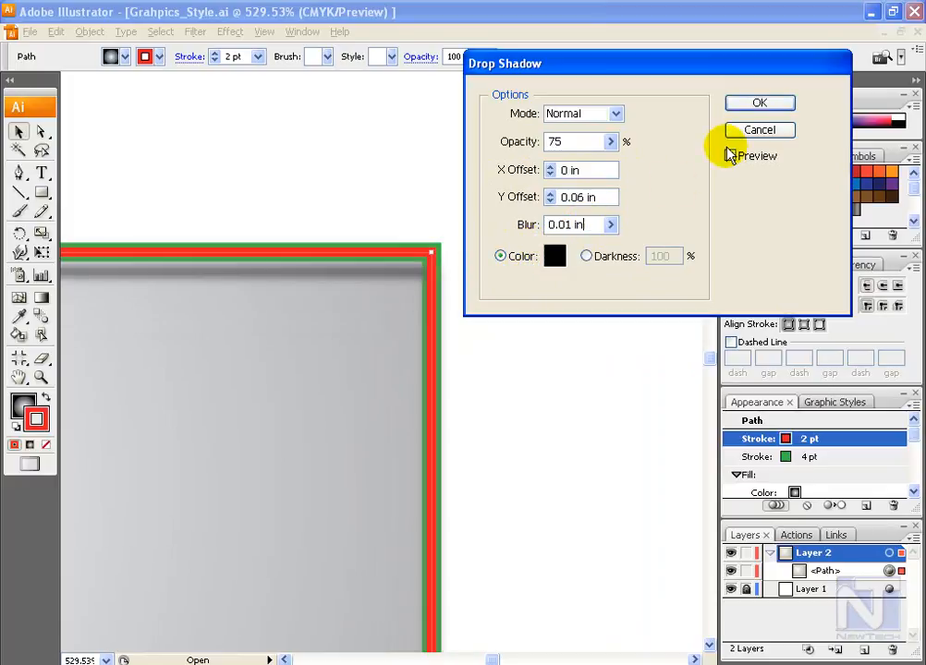
click(757, 103)
Step: Move the drop shadow out of the red stroke to below the fill so it applies to the whole rectangle
click(828, 477)
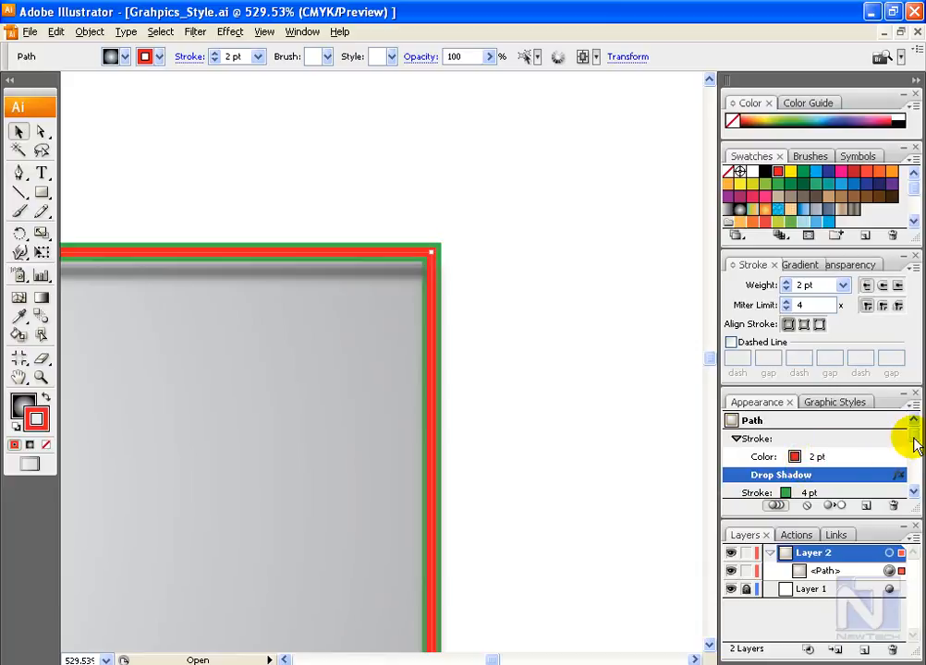
drag(915, 444, 914, 458)
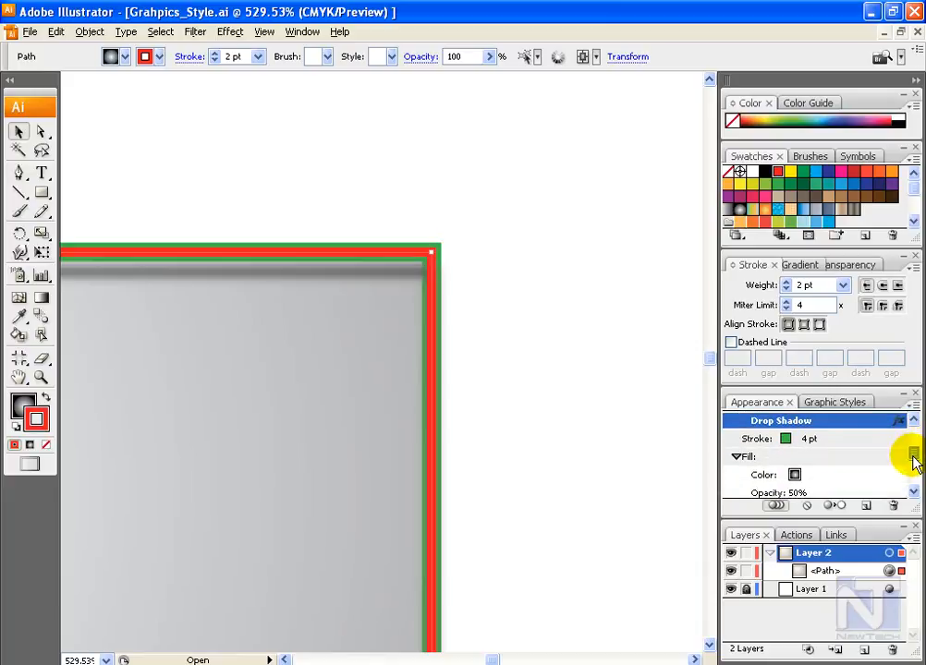
drag(855, 440, 847, 501)
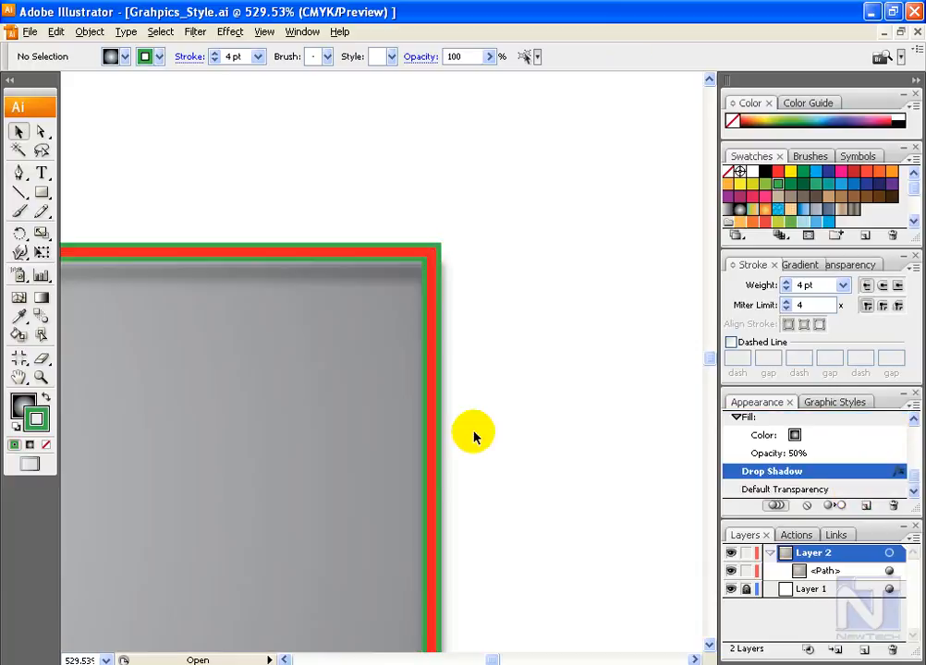
scroll(474, 437, down, 2)
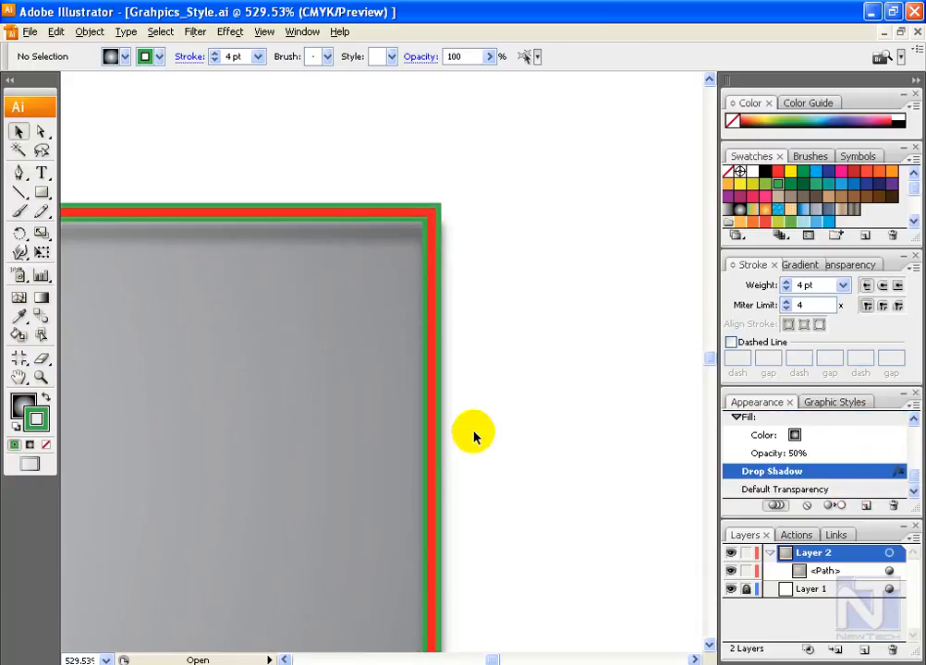
Step: Duplicate the rectangle's gradient fill in its appearance
click(800, 455)
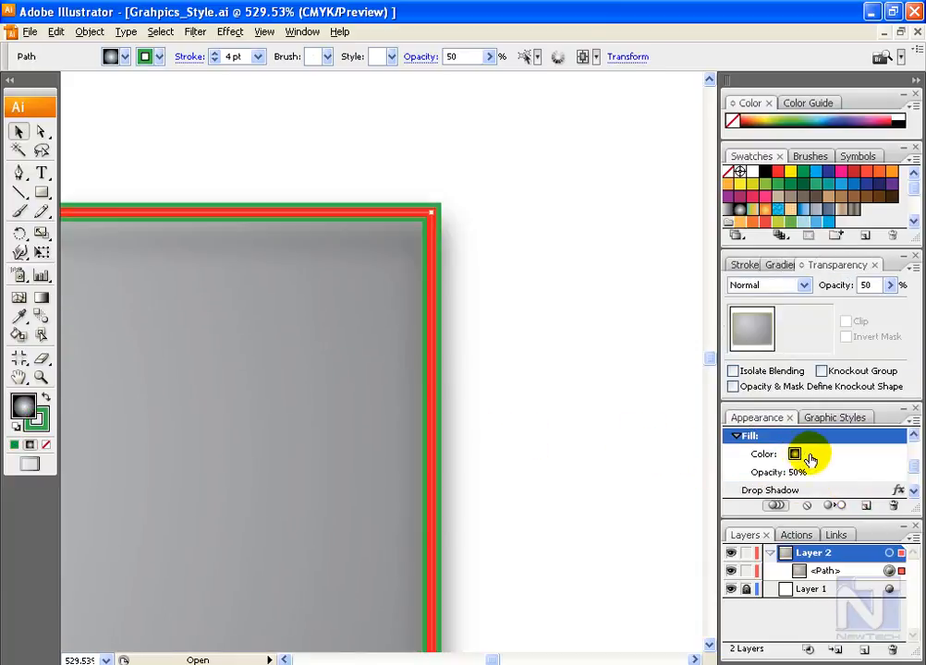
click(836, 459)
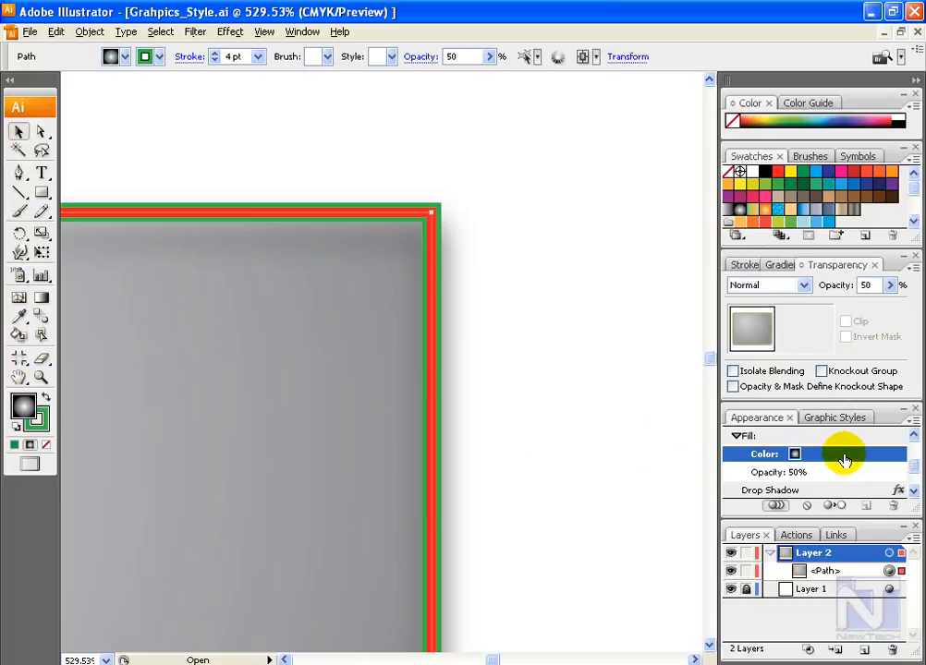
click(790, 440)
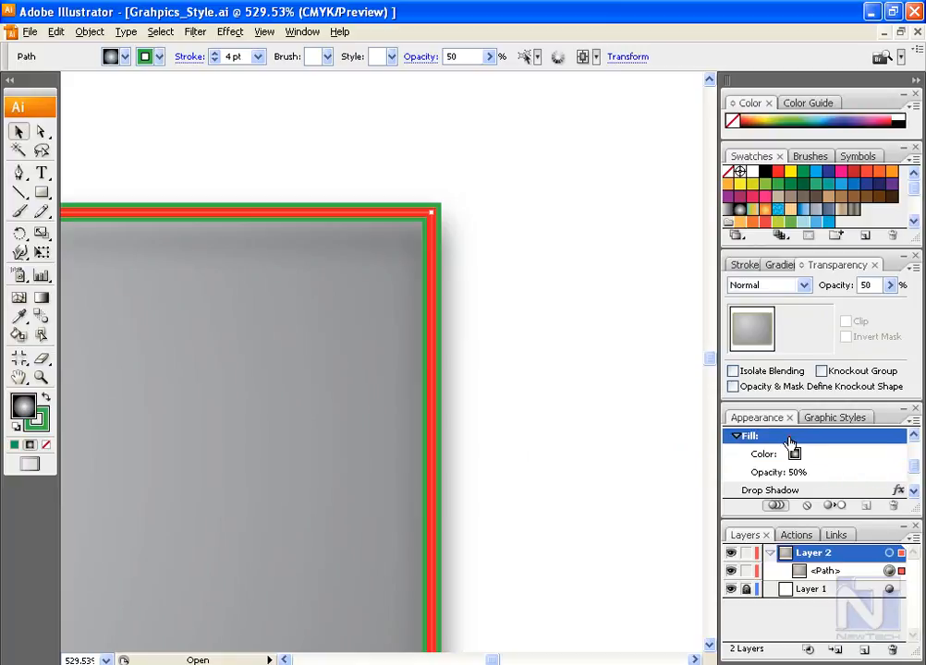
click(865, 505)
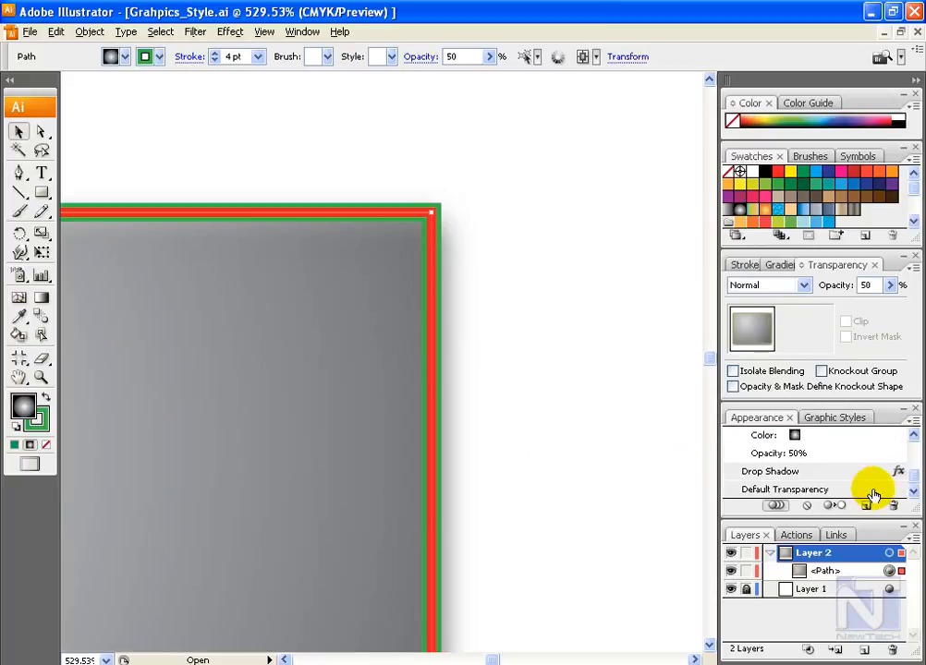
Step: Change the black end of the lower fill's radial gradient to green
scroll(878, 479, up, 1)
click(796, 473)
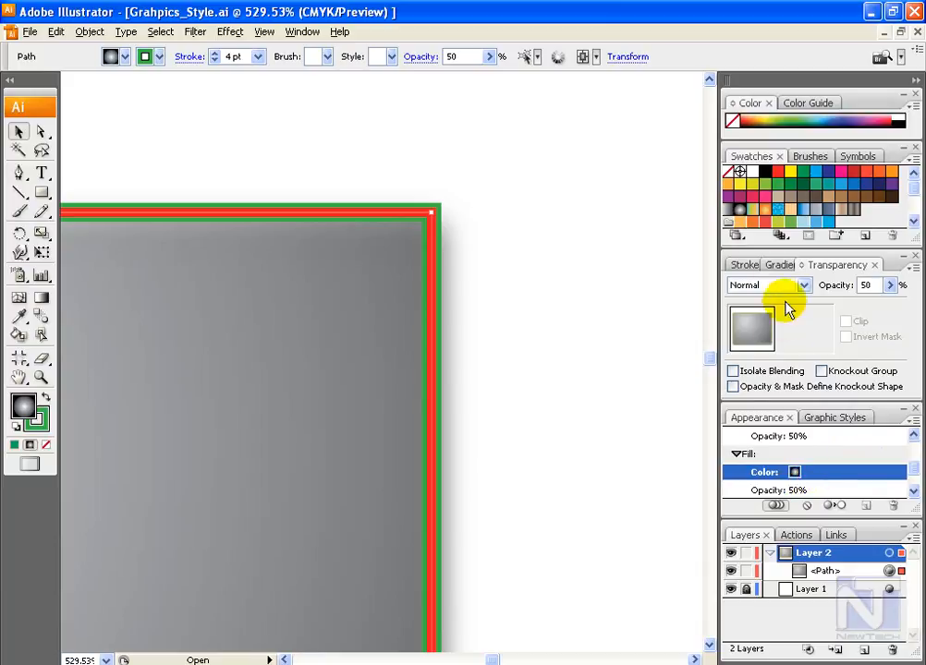
click(785, 265)
click(901, 387)
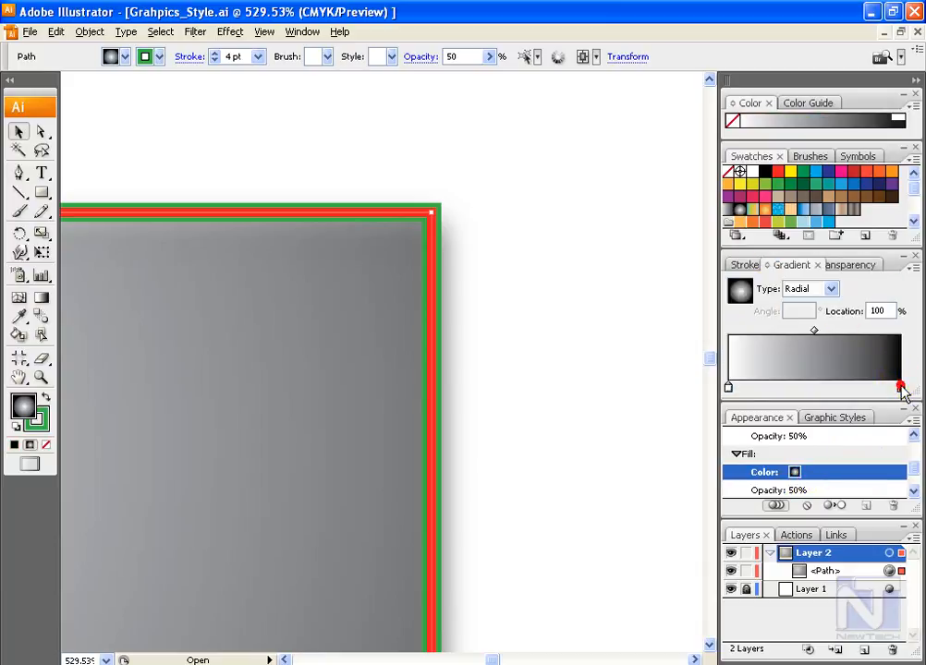
click(803, 173)
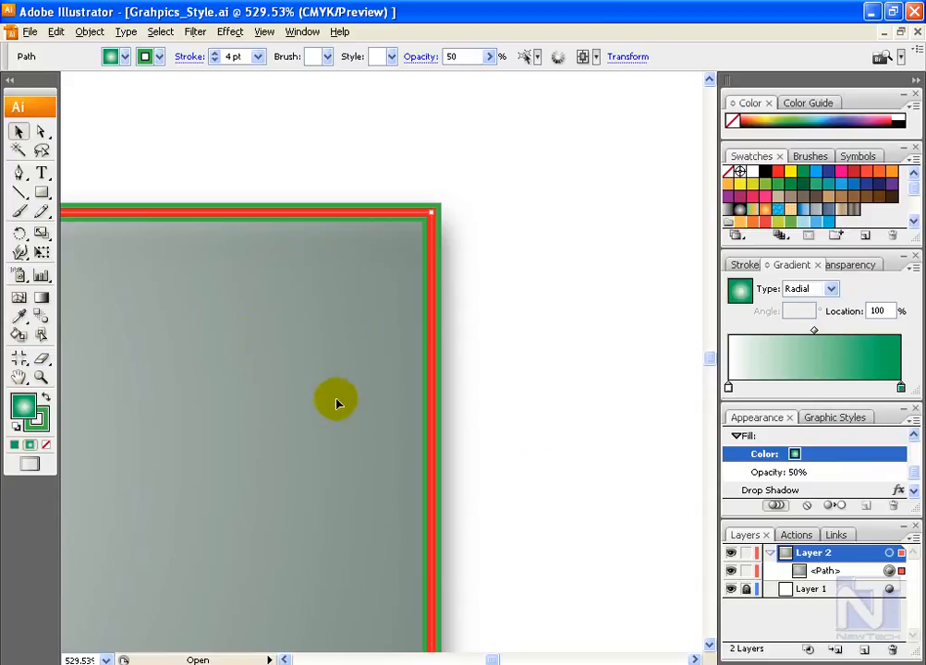
Step: Start an Offset Path effect on the green gradient fill with the preview enabled
drag(914, 471, 914, 477)
click(230, 32)
mouse_move(301, 176)
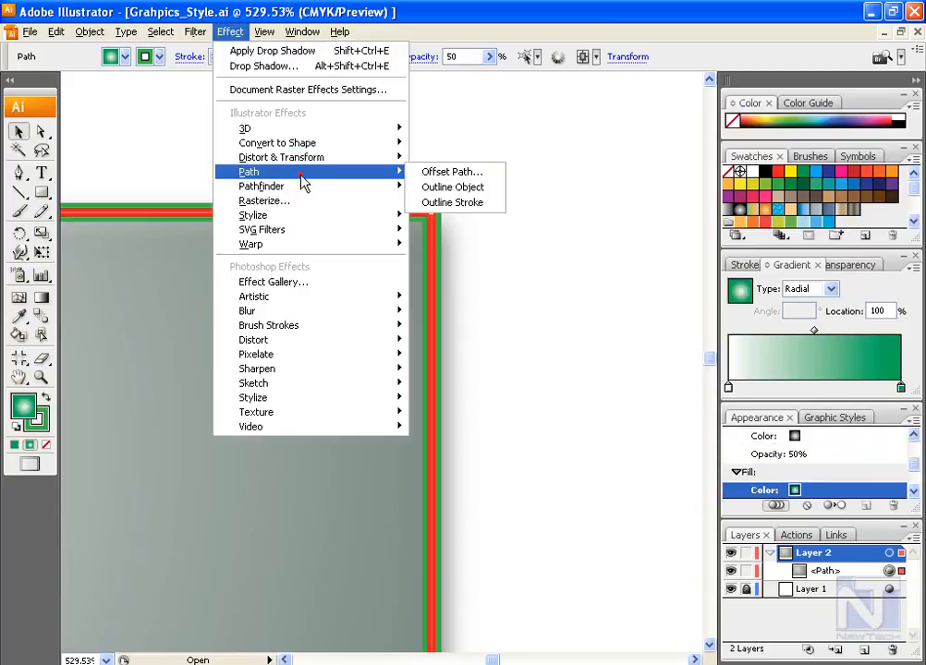
click(462, 173)
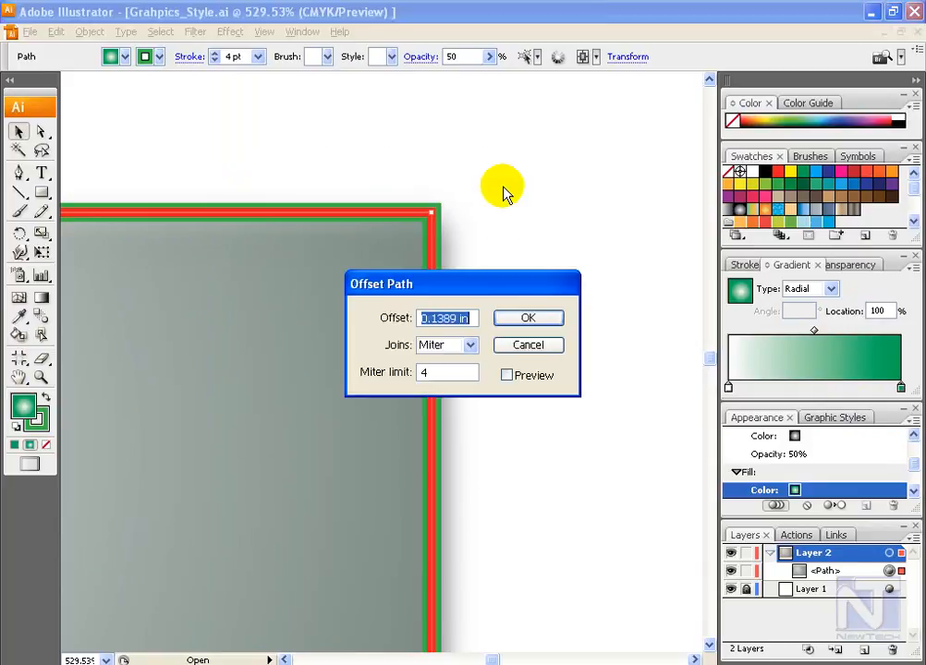
drag(513, 279, 610, 114)
click(611, 199)
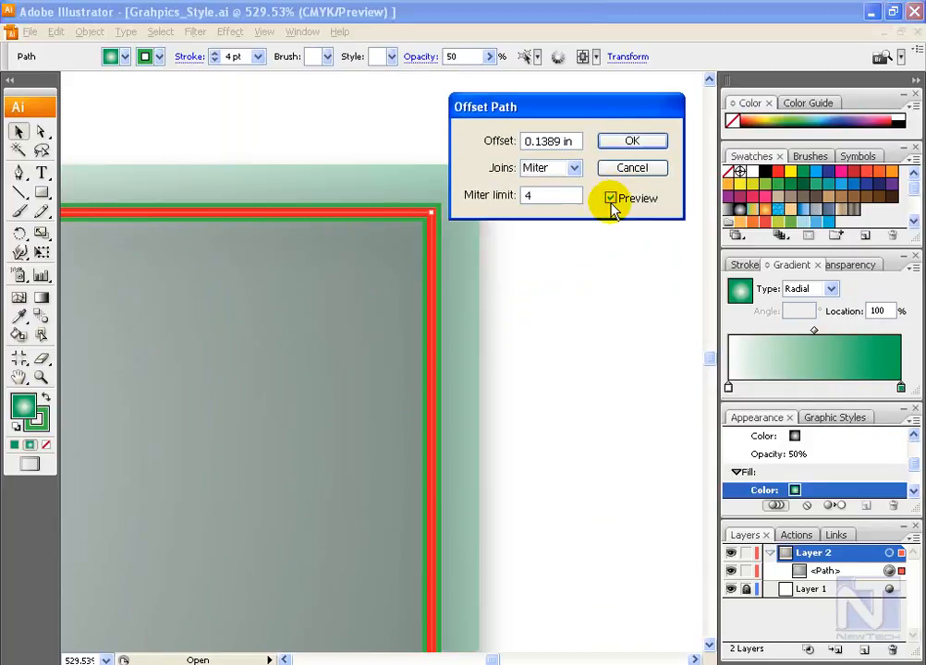
Step: Try an inward offset of -0.1389 in on the green fill, then return it to 0.1389 in and apply the effect
click(632, 144)
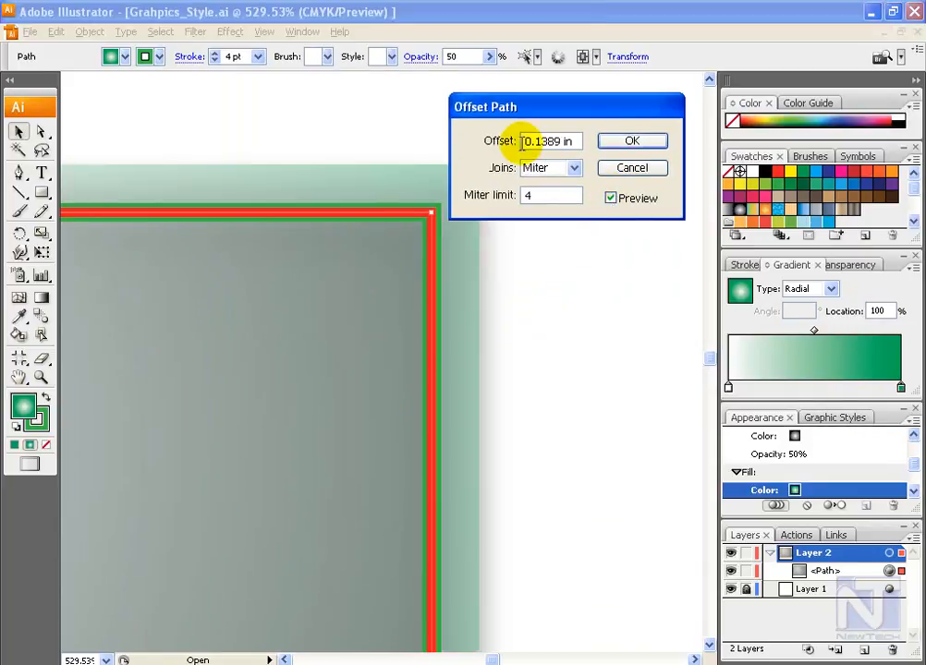
click(543, 168)
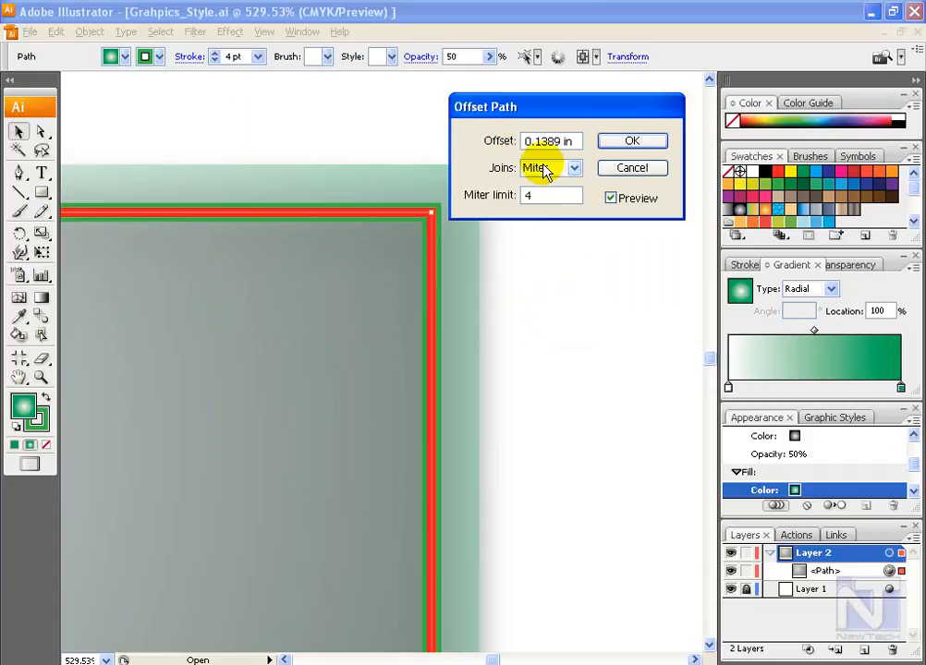
click(554, 193)
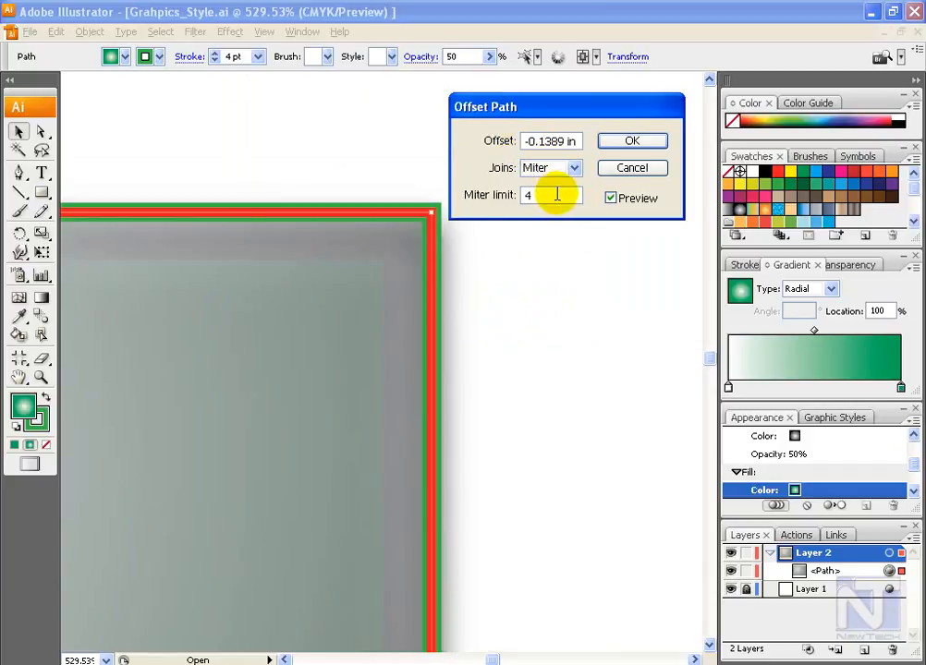
key(Tab)
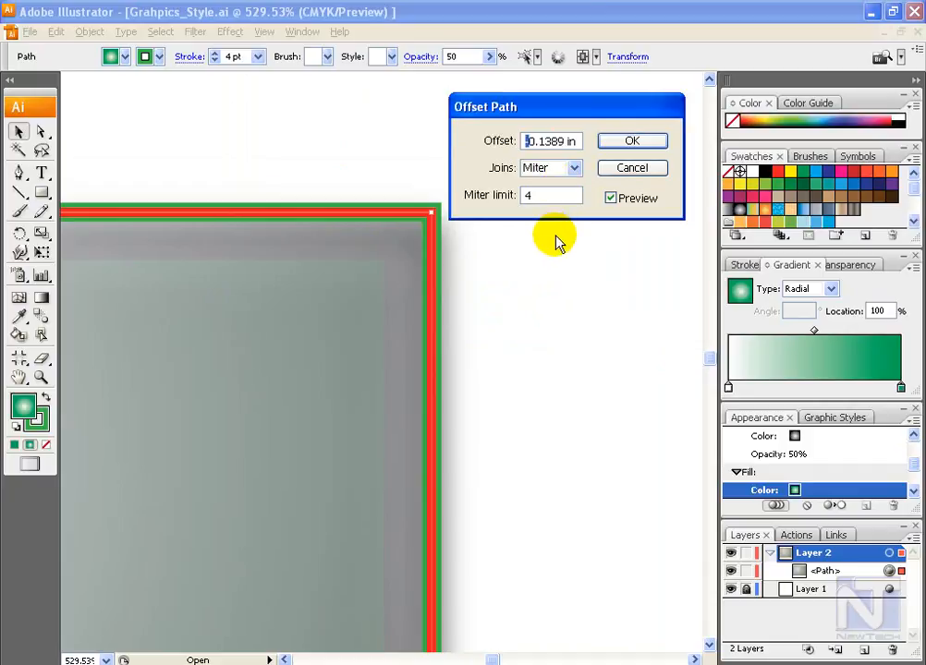
click(633, 144)
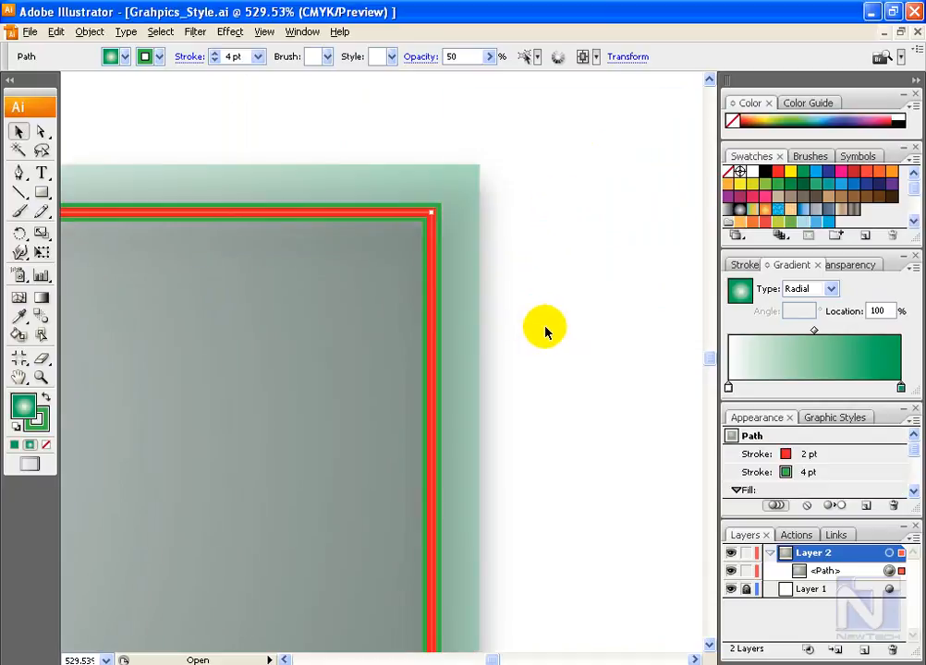
Step: Apply an Offset Path effect with the default settings to the rectangle's 2 pt red stroke
mouse_move(911, 447)
mouse_down()
mouse_move(909, 468)
mouse_move(912, 447)
mouse_up()
click(799, 455)
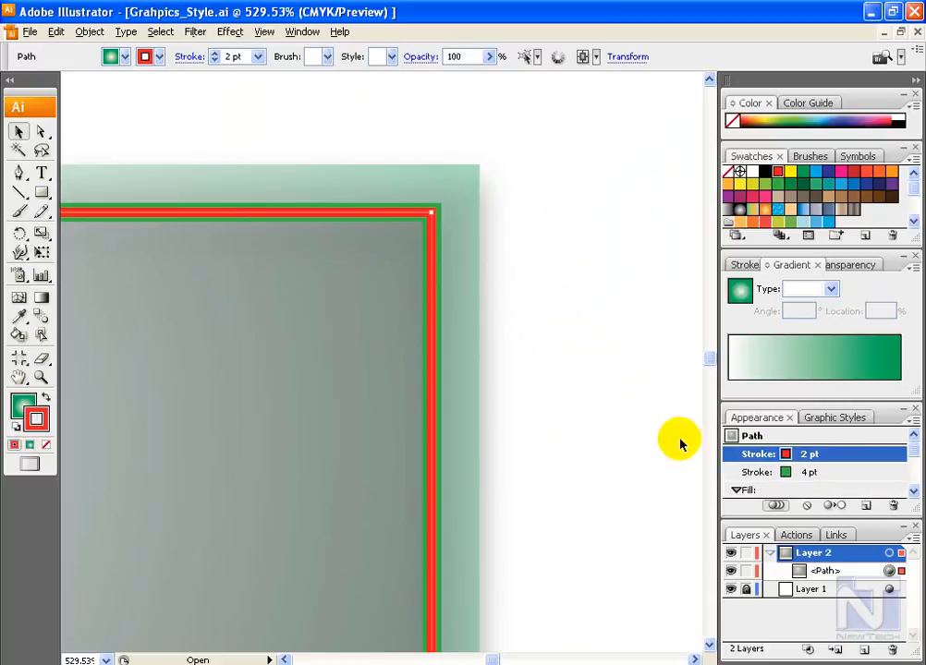
click(230, 32)
click(310, 172)
click(448, 169)
key(Return)
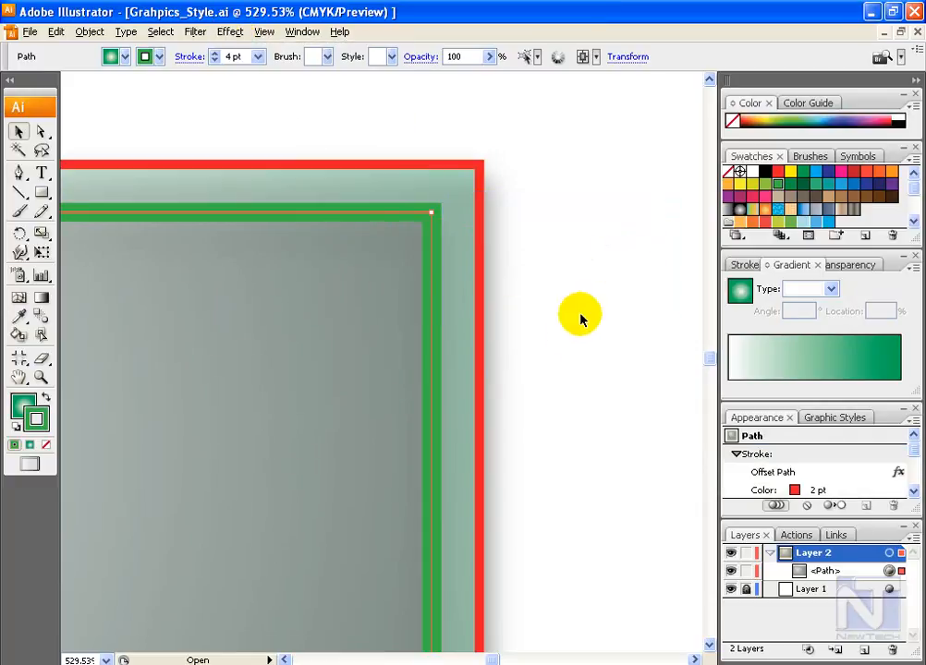
Step: Save the rectangle's appearance as a new graphic style named My Style
key(ctrl+0)
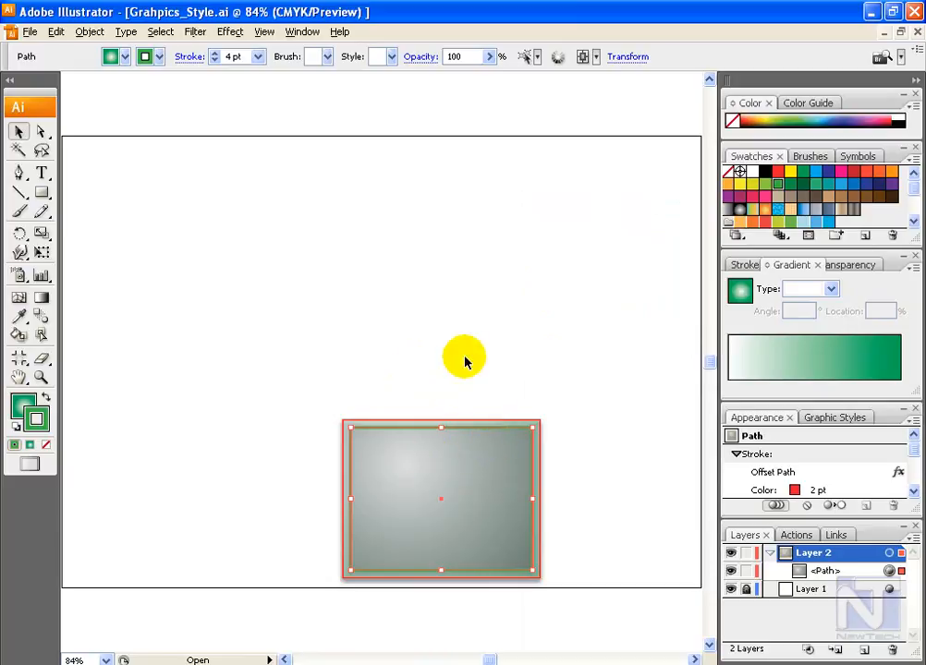
click(841, 421)
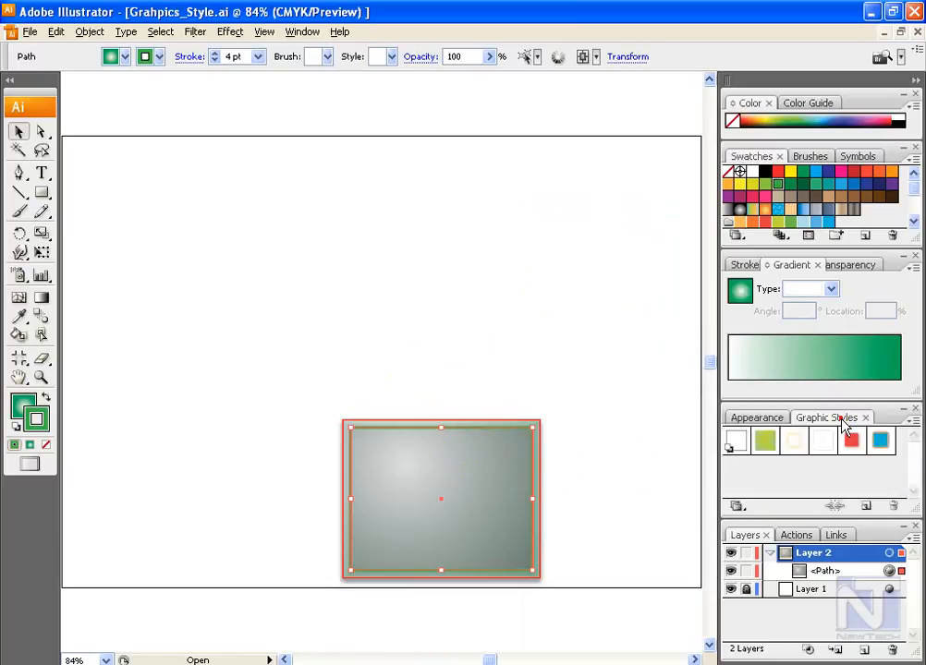
click(866, 506)
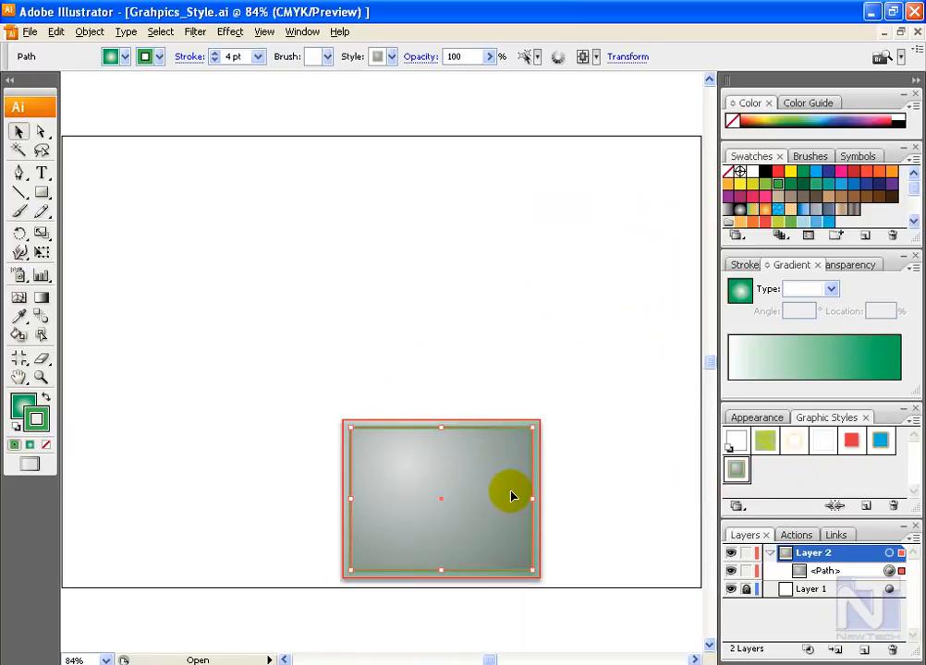
key(ctrl+z)
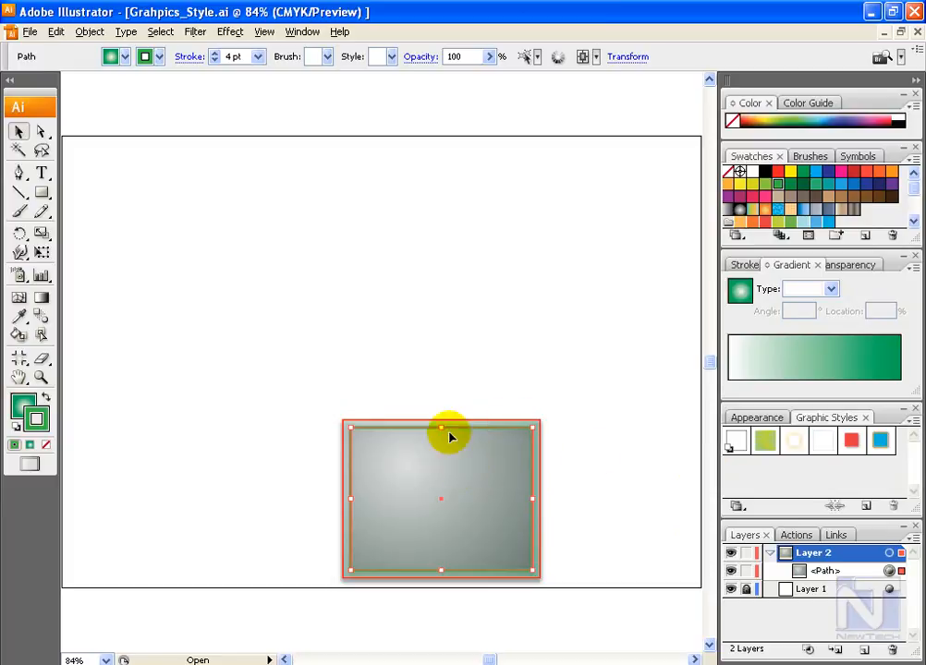
alt+click(866, 506)
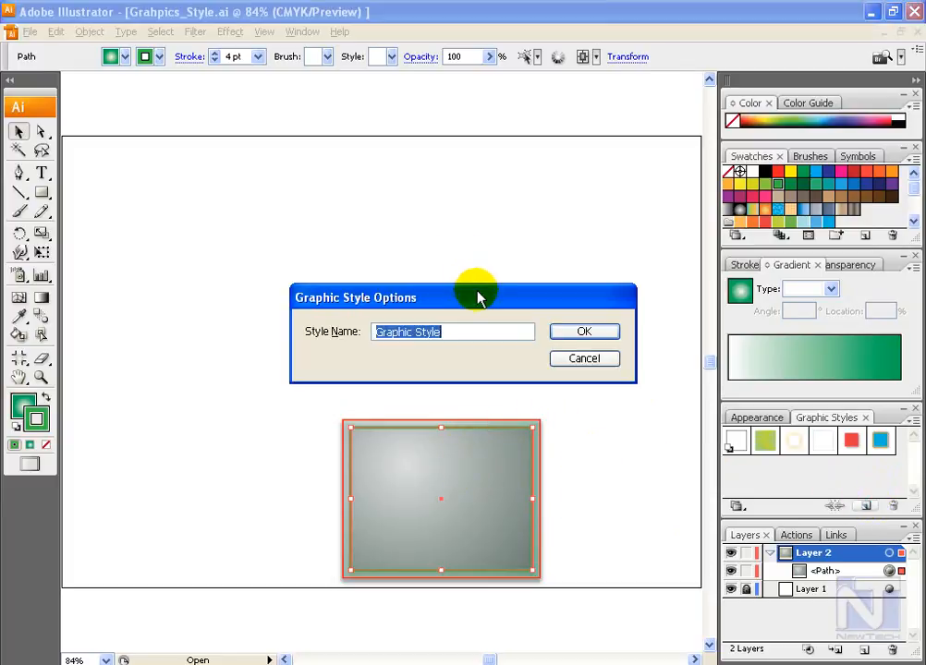
drag(475, 295, 490, 228)
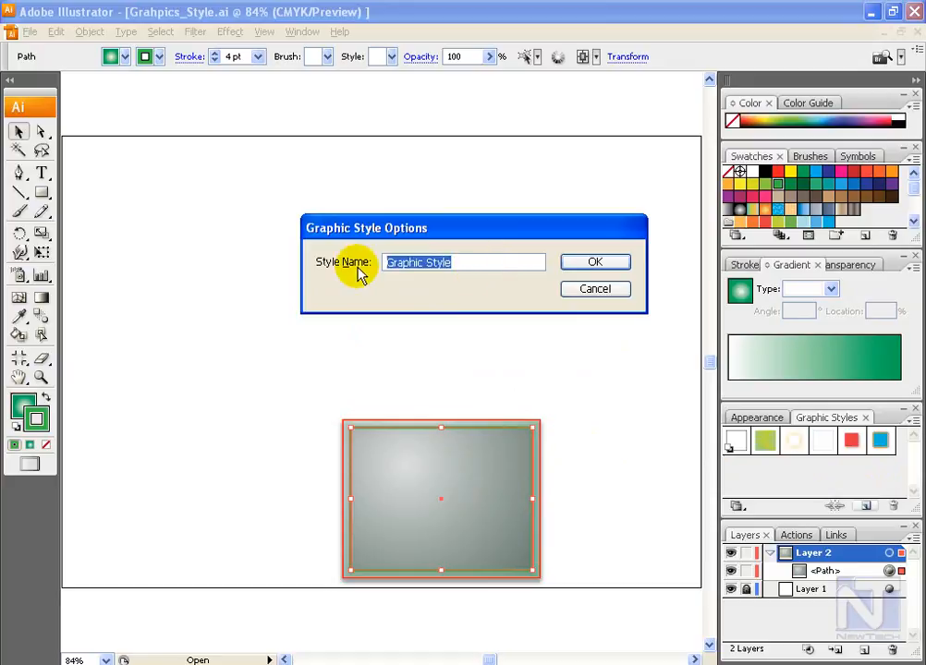
text(My Style)
click(582, 266)
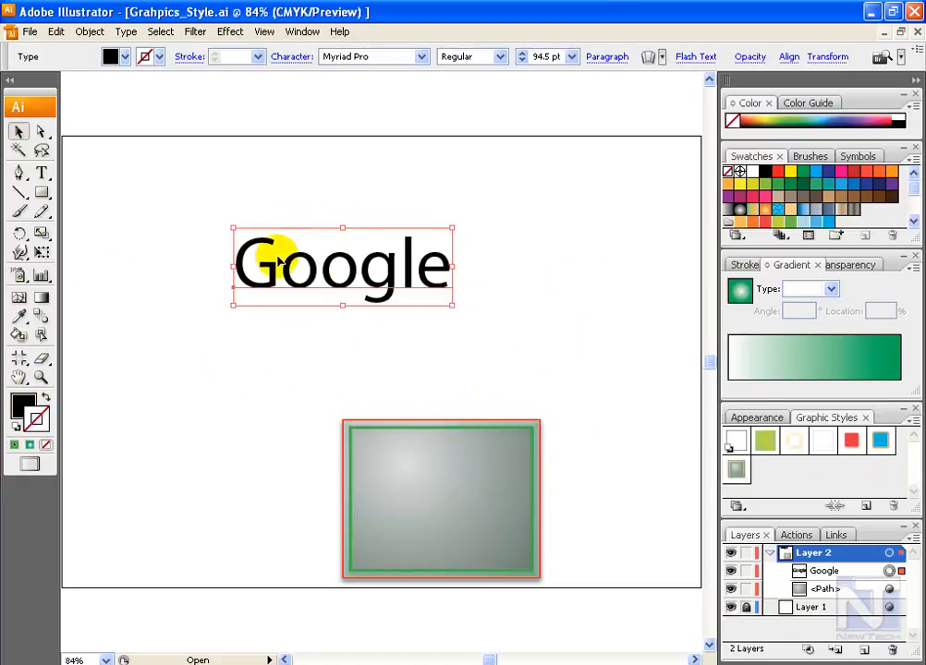
Step: Apply the My Style graphic style to the Google text and move the text slightly up and to the left
click(736, 471)
click(616, 357)
drag(421, 281, 408, 267)
click(477, 288)
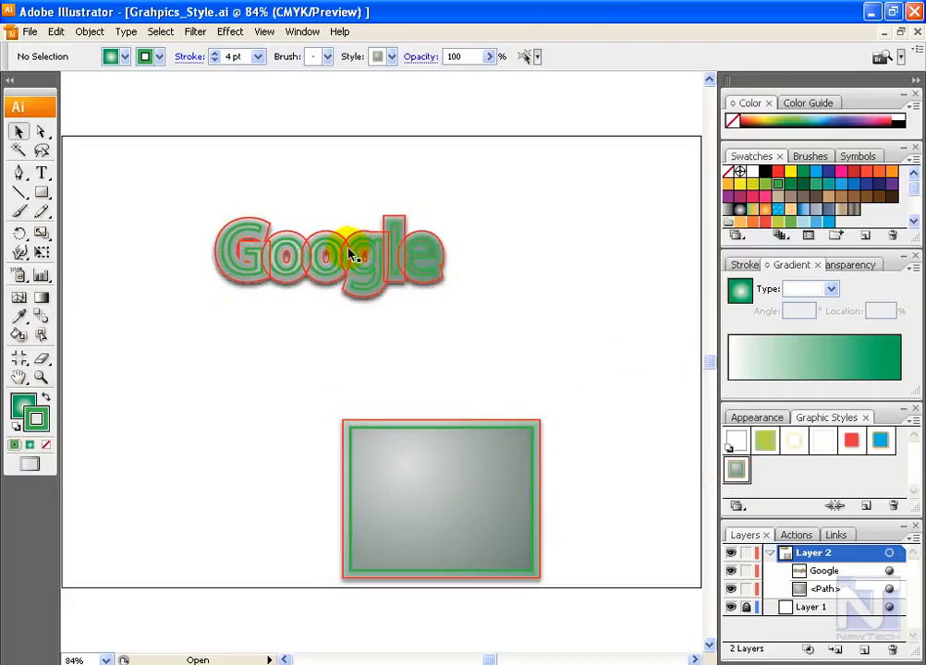
Step: Replace the styled Google text with 100
click(379, 268)
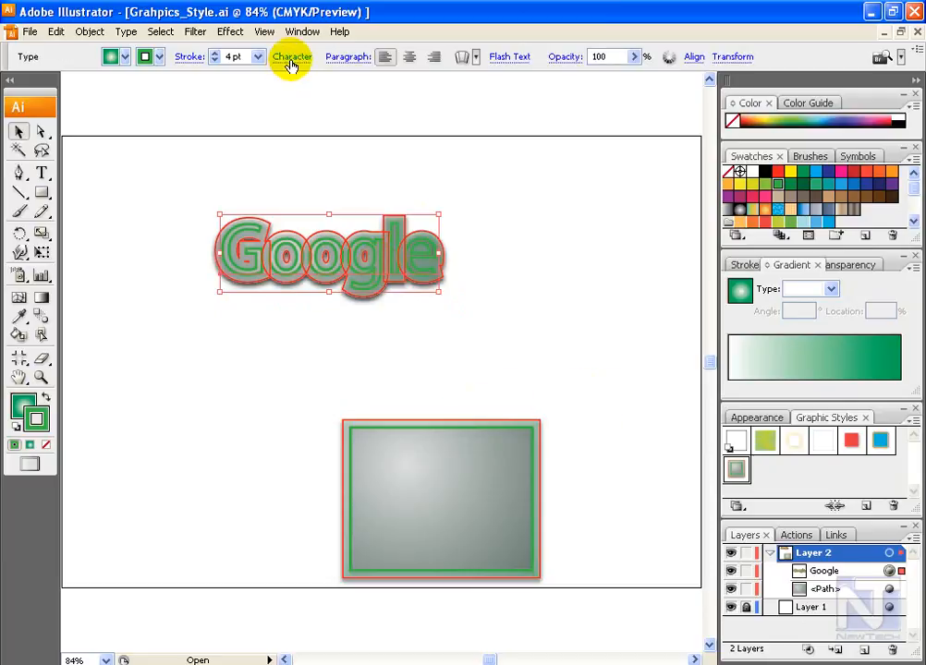
double_click(296, 239)
drag(211, 250, 477, 256)
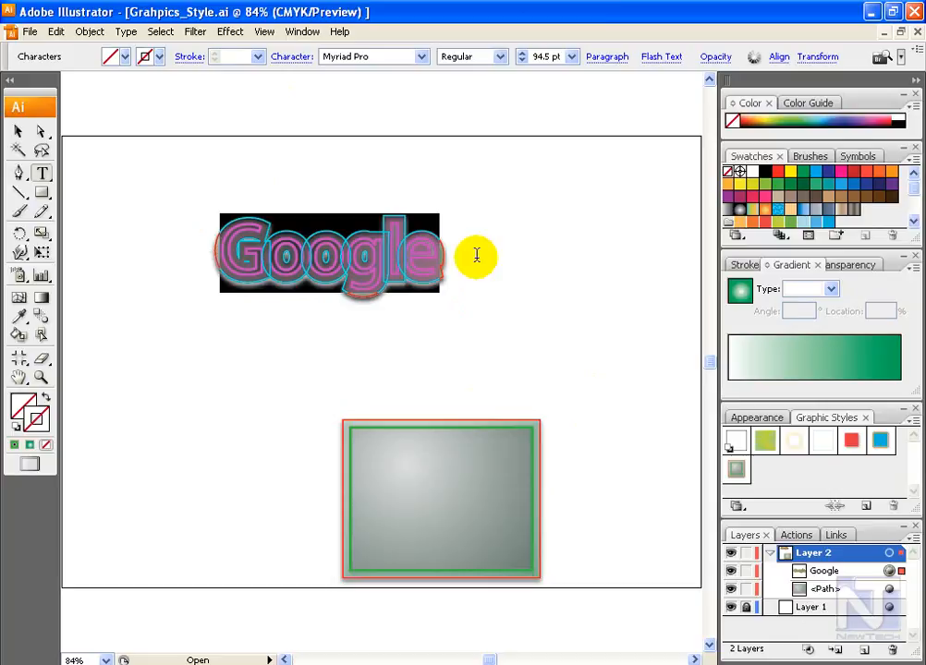
text(100)
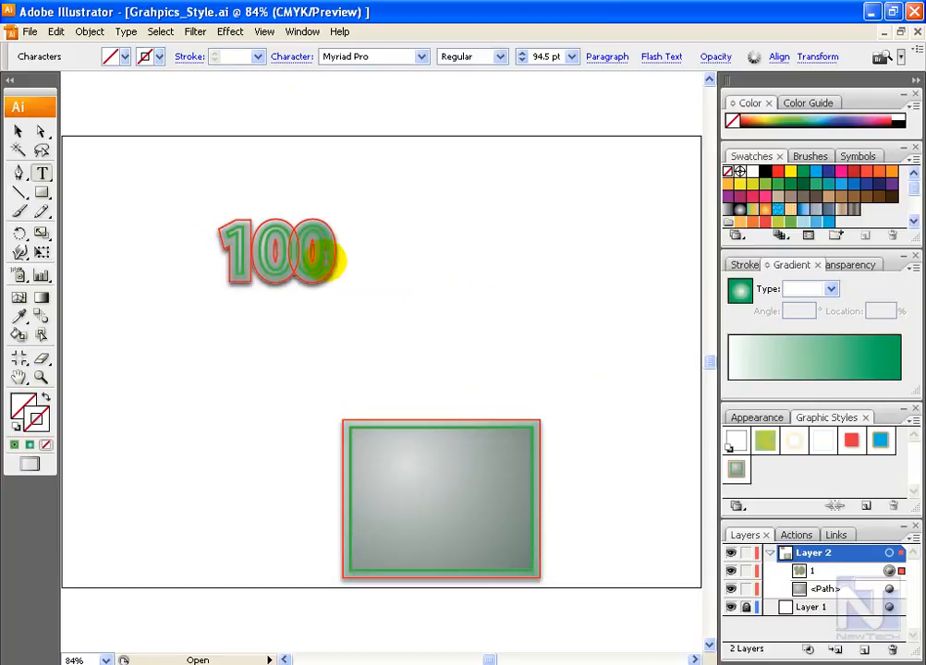
Step: Replace the styled 100 text with "My Graphics Sytle"
drag(331, 253, 212, 254)
text(My)
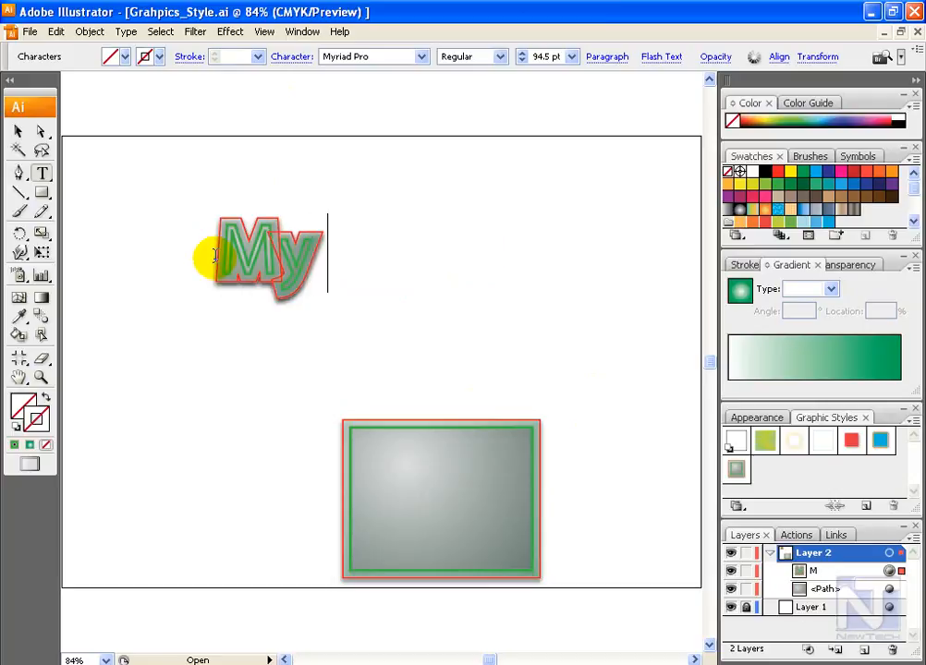
text(Gra)
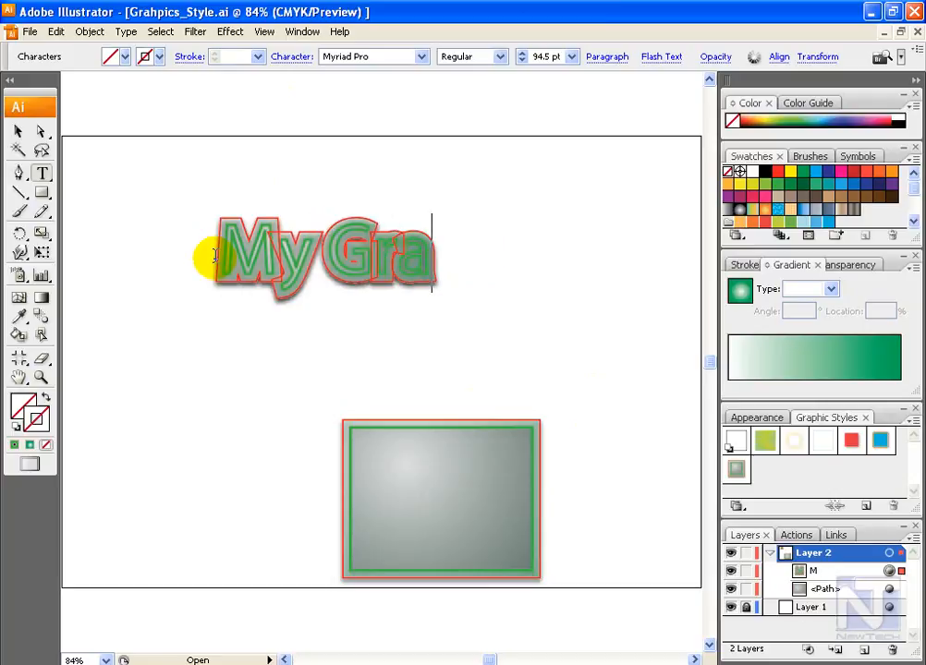
text(phics)
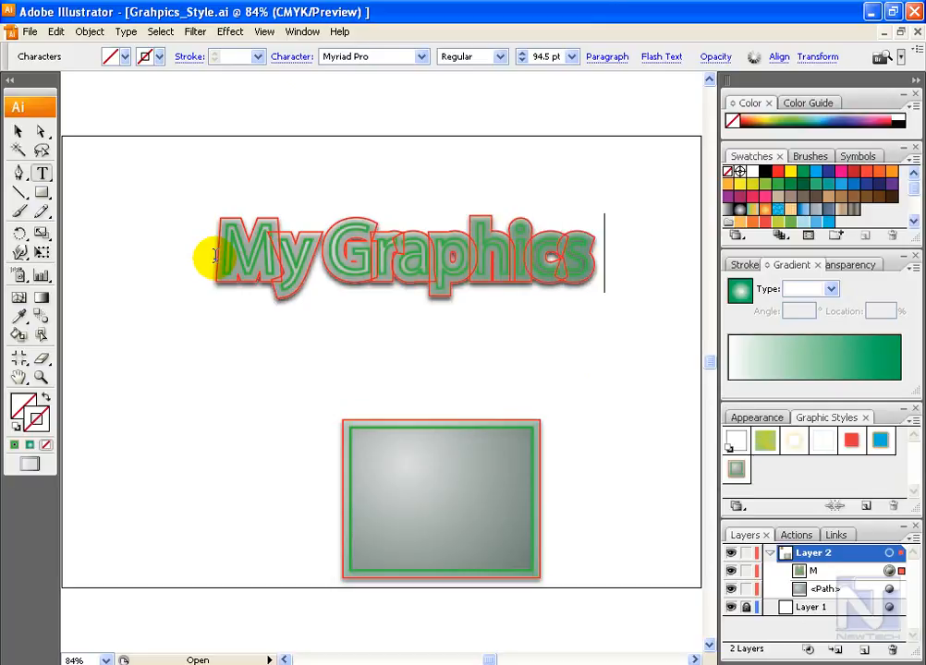
text( Sytle)
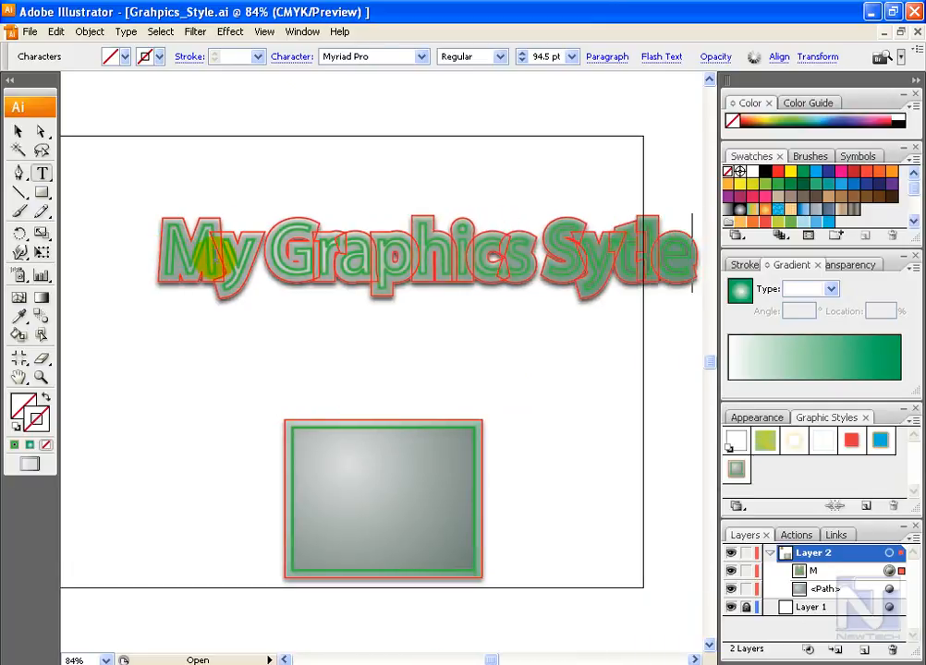
Step: Move the My Graphics Sytle text up and to the left, and set its character tracking to 75
click(18, 132)
click(459, 263)
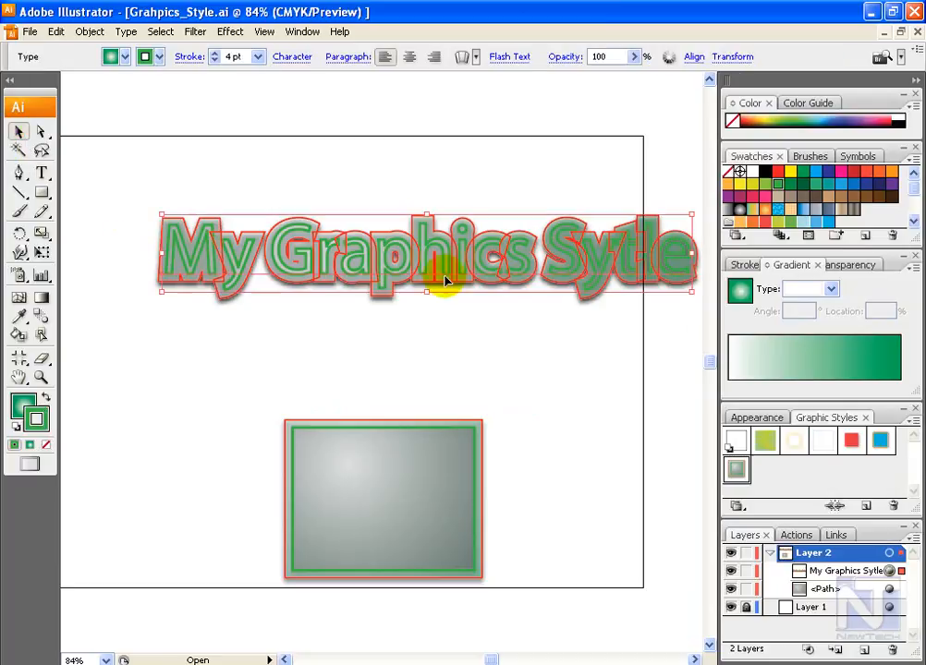
click(290, 61)
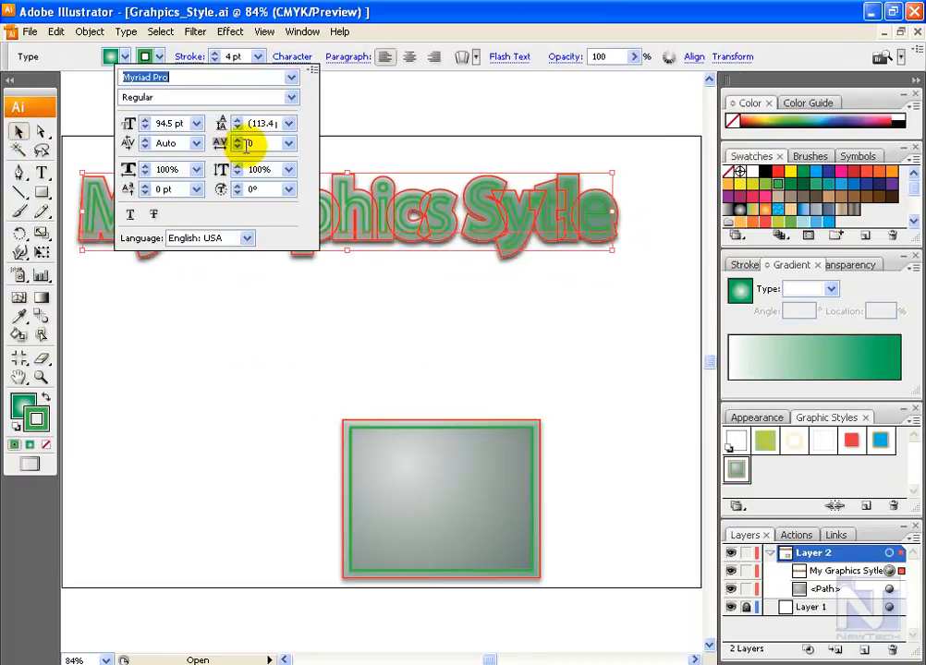
click(289, 143)
click(274, 314)
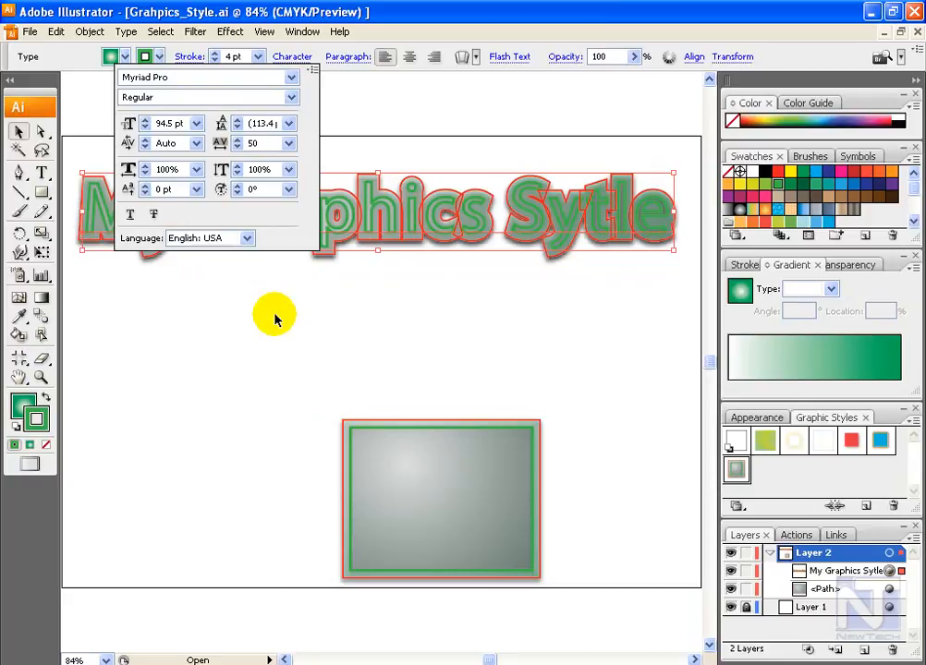
click(289, 143)
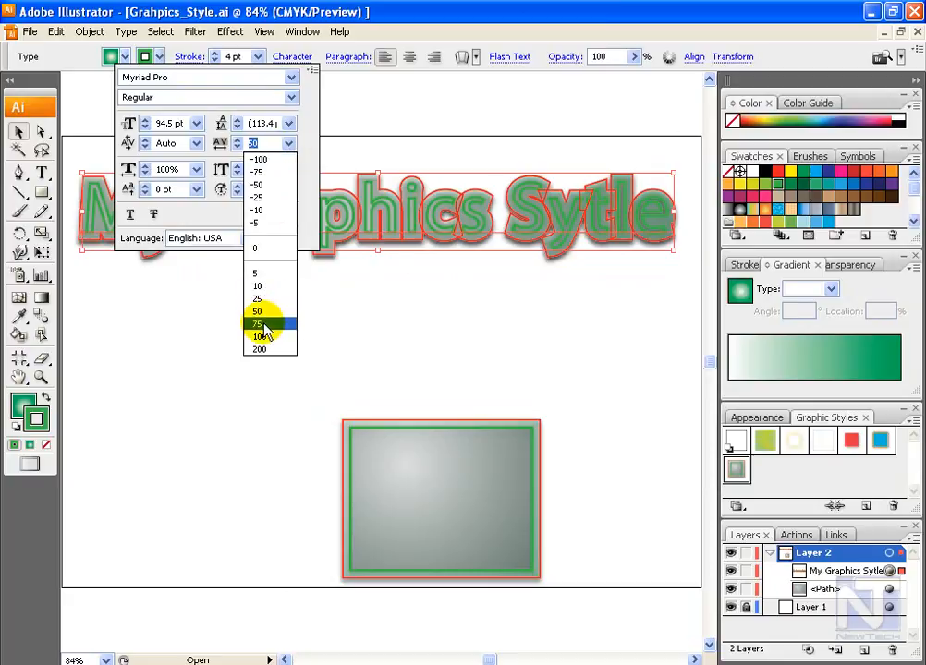
click(267, 324)
click(368, 391)
Step: Move the rectangle up below the text and delete the Offset Path effects from its fill and strokes
click(487, 500)
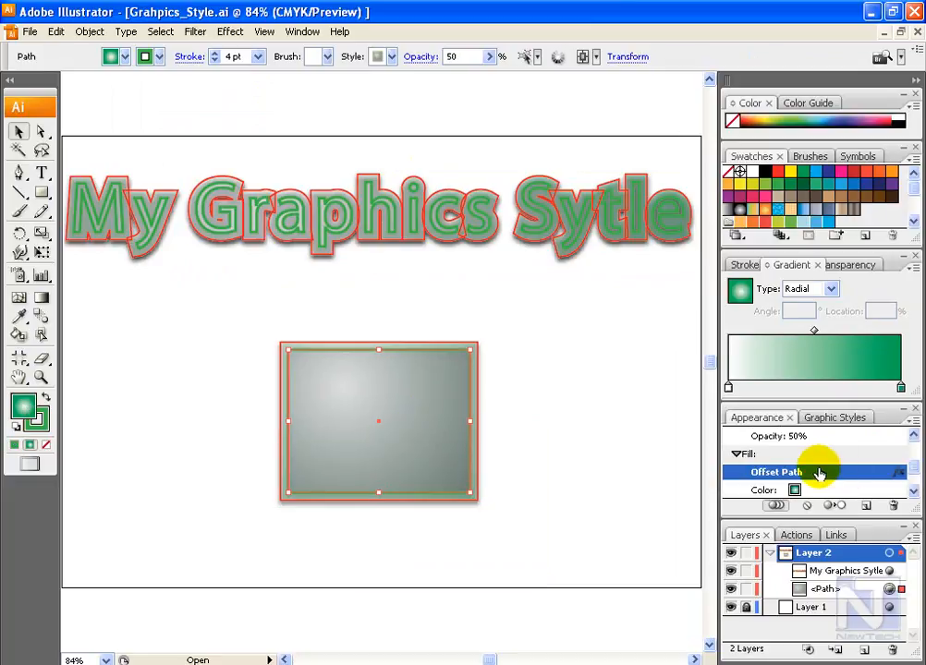
drag(832, 471, 895, 497)
click(806, 477)
click(892, 503)
drag(911, 472, 915, 450)
click(839, 469)
drag(816, 471, 892, 504)
click(441, 424)
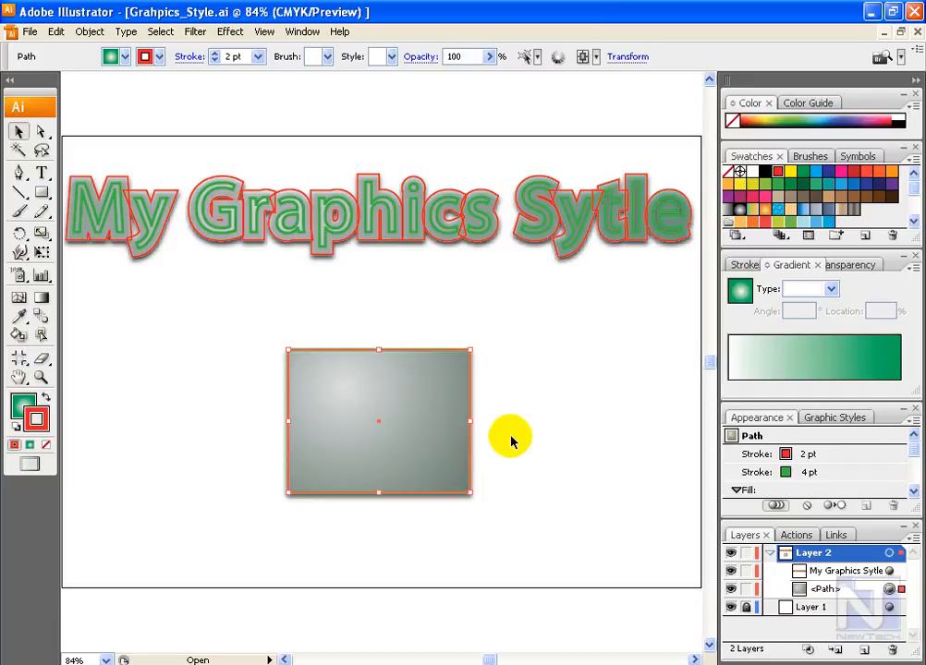
Step: Redefine the My Style graphic style with the rectangle's current appearance, and move the rectangle down to the artboard's lower edge
click(826, 417)
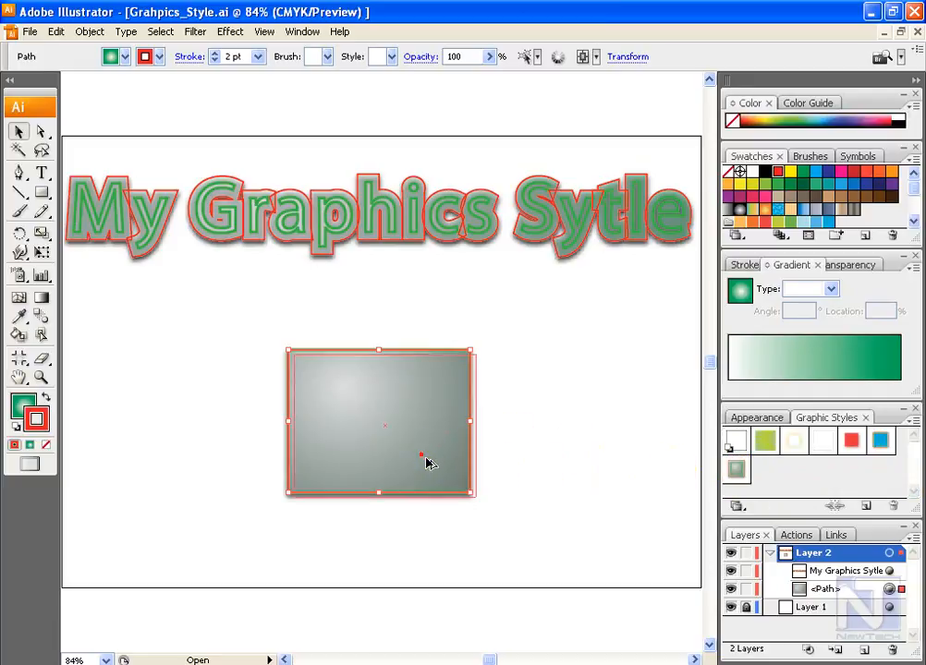
drag(423, 458, 736, 486)
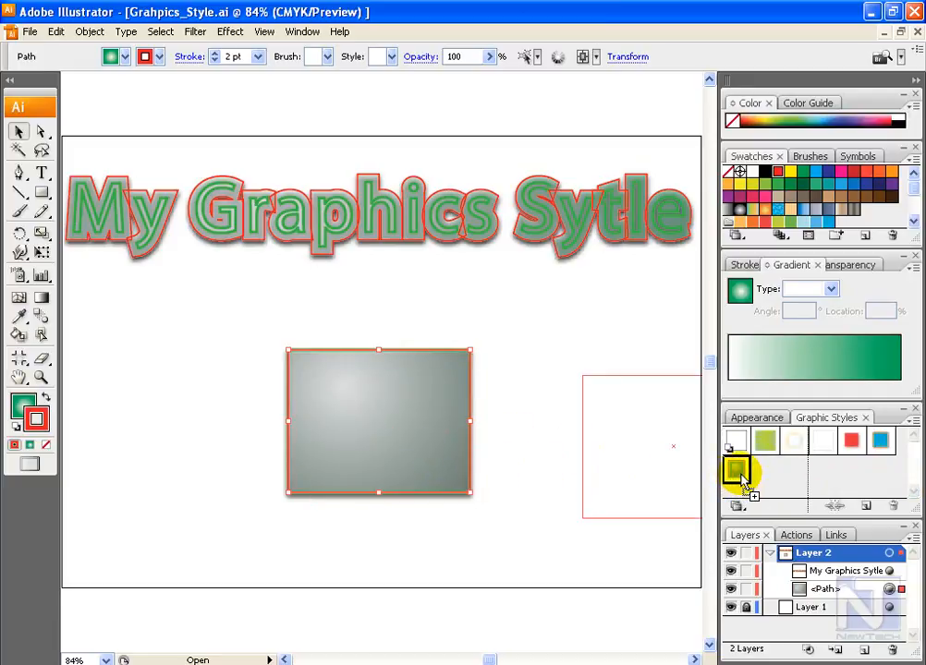
drag(736, 478, 736, 473)
drag(386, 146, 572, 265)
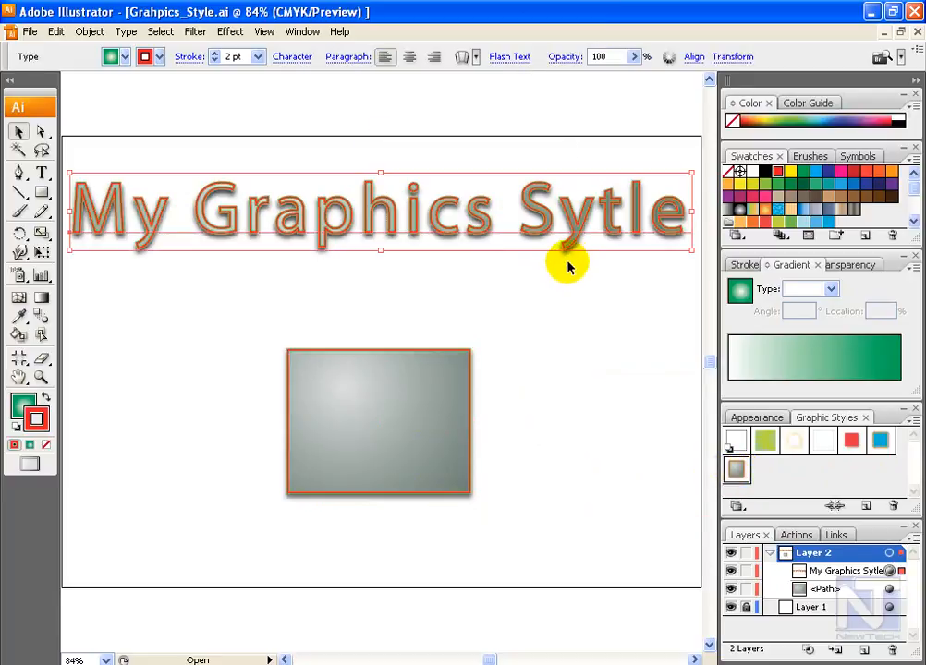
drag(402, 364, 424, 463)
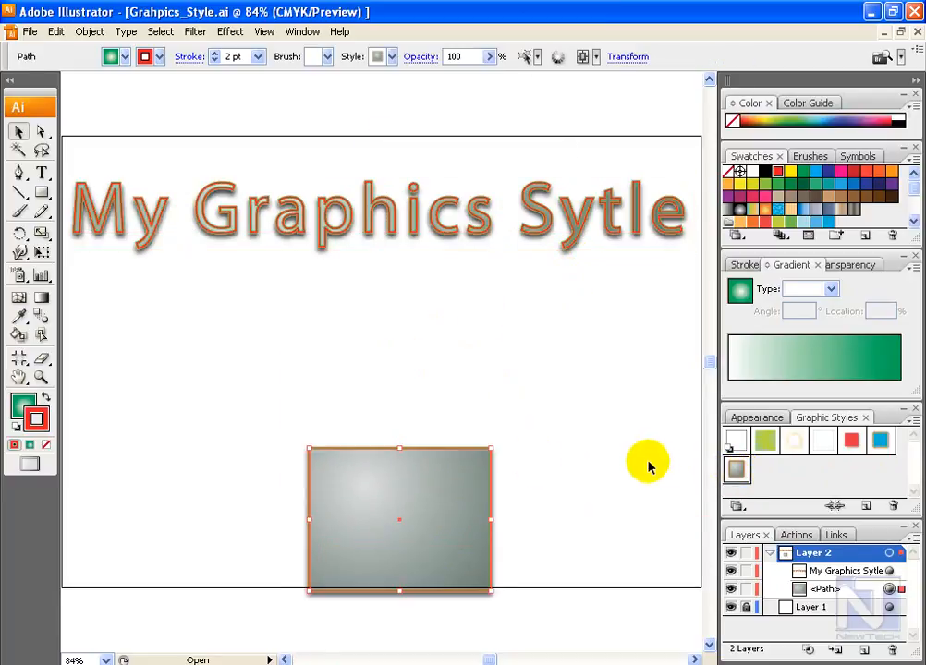